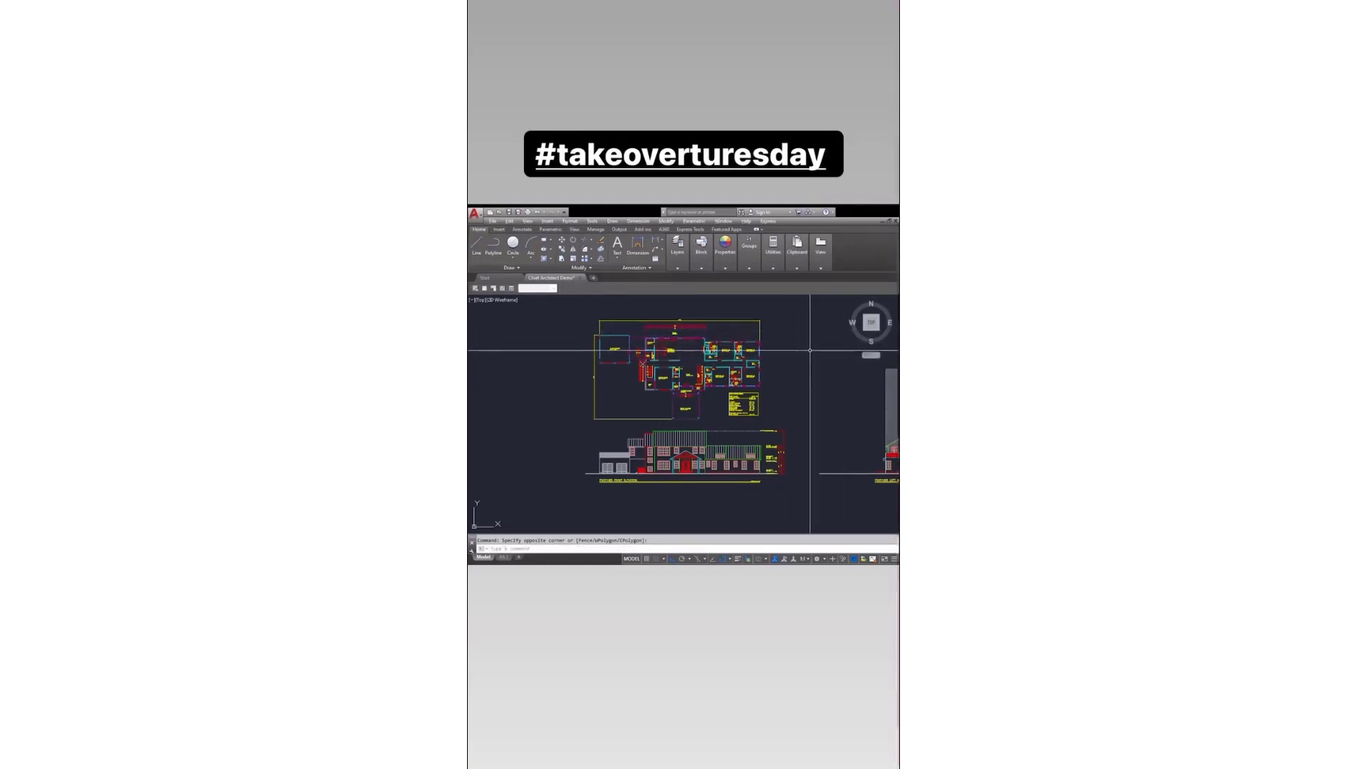
middle_drag(808, 344, 794, 347)
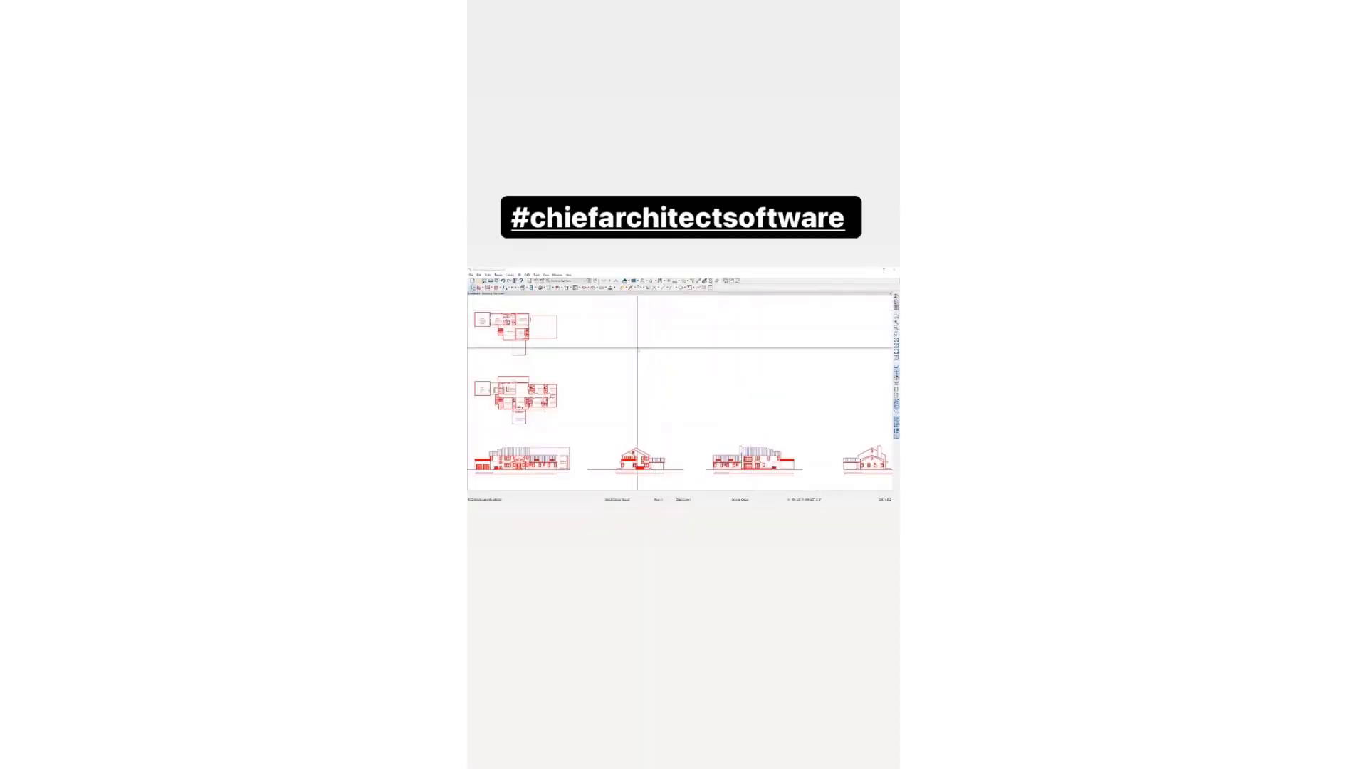
middle_drag(637, 348, 735, 331)
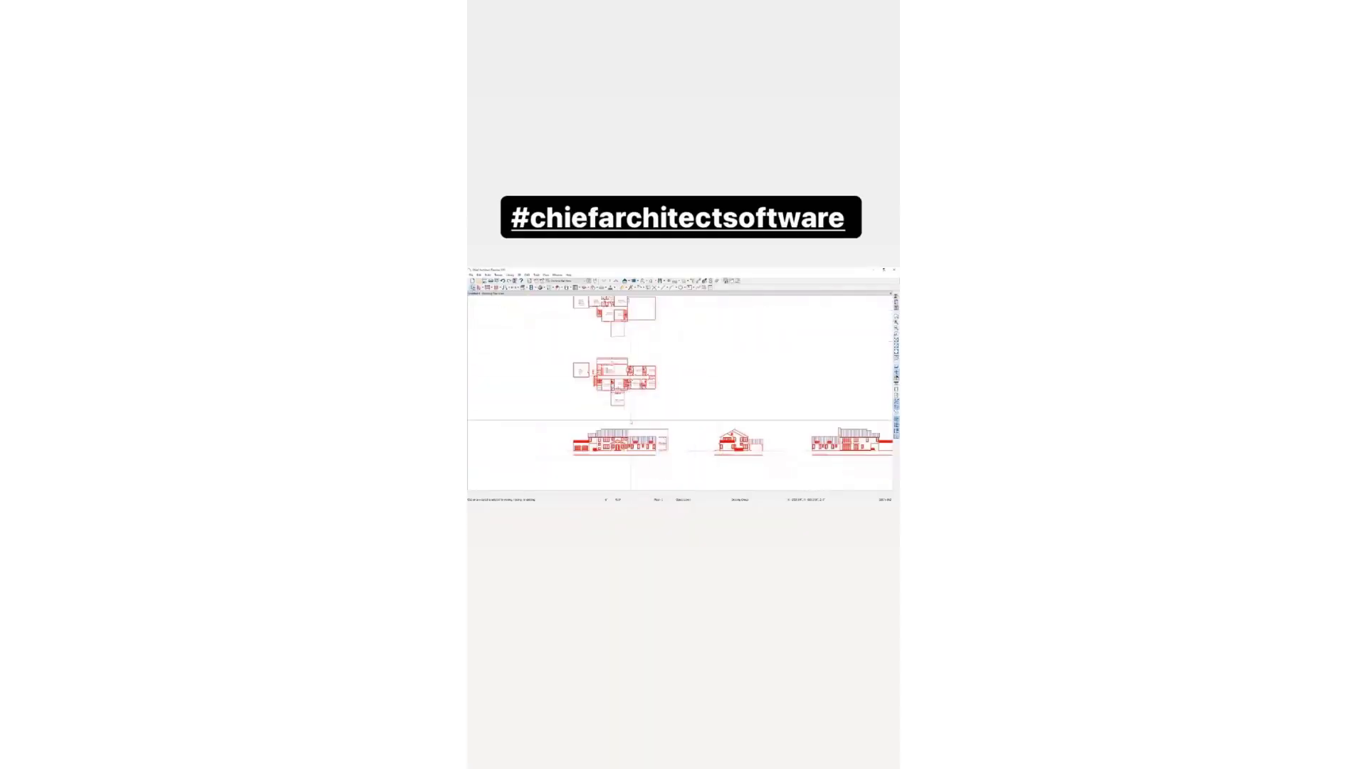
scroll(603, 455, up, 3)
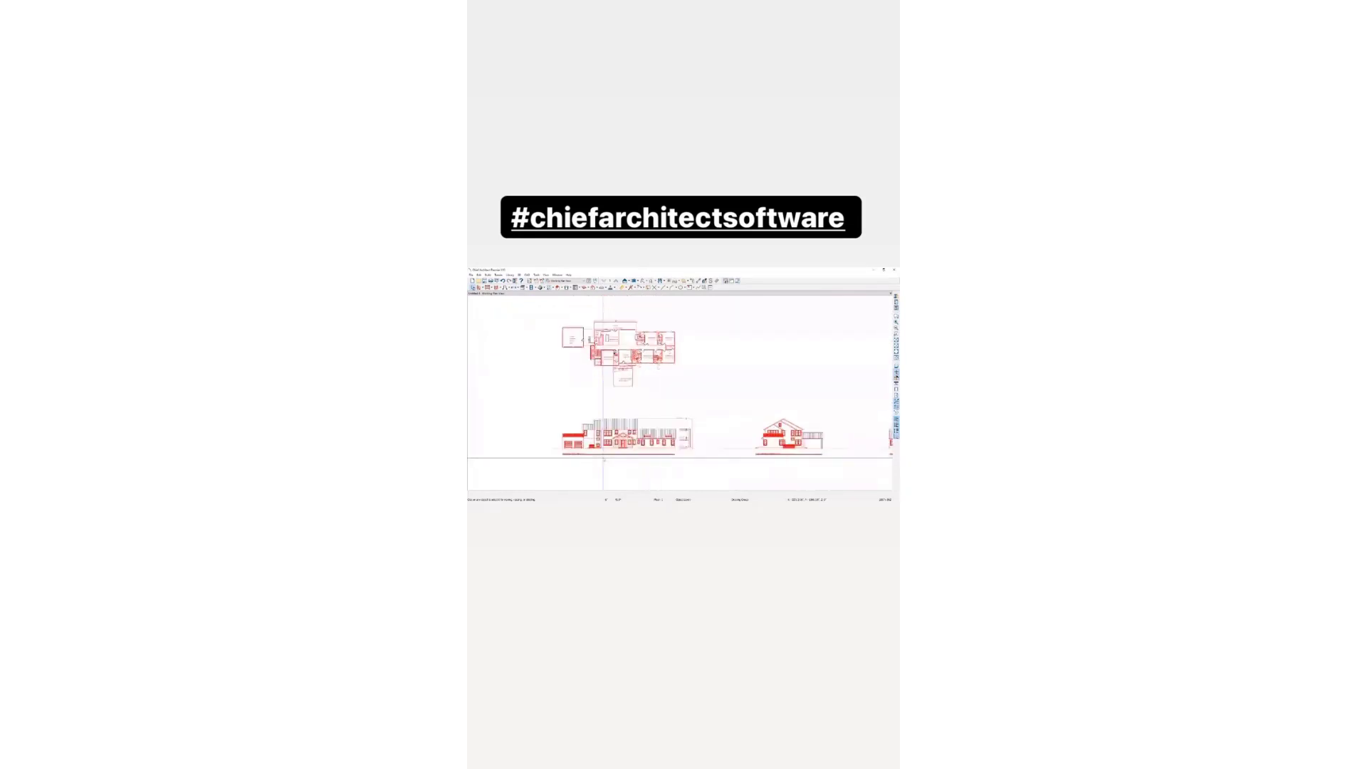
scroll(603, 458, down, 5)
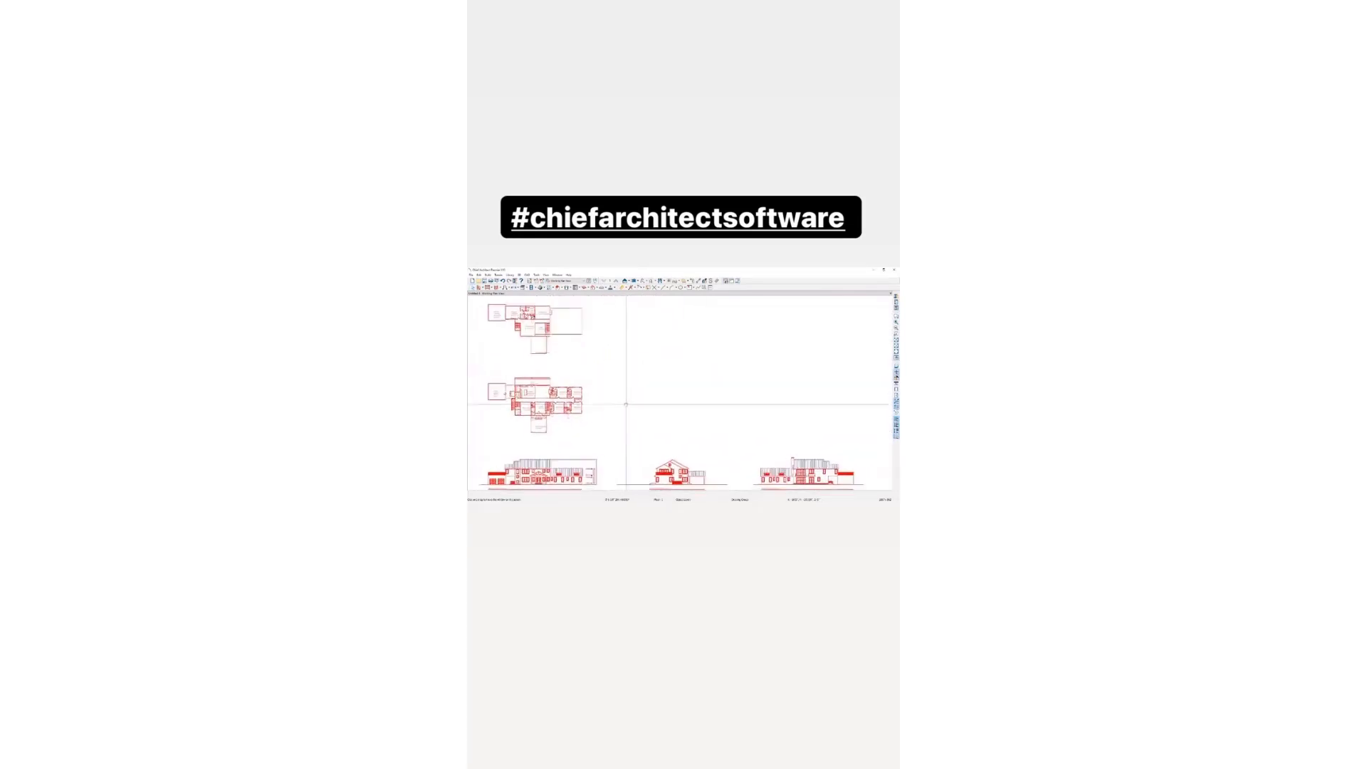
middle_drag(649, 382, 644, 366)
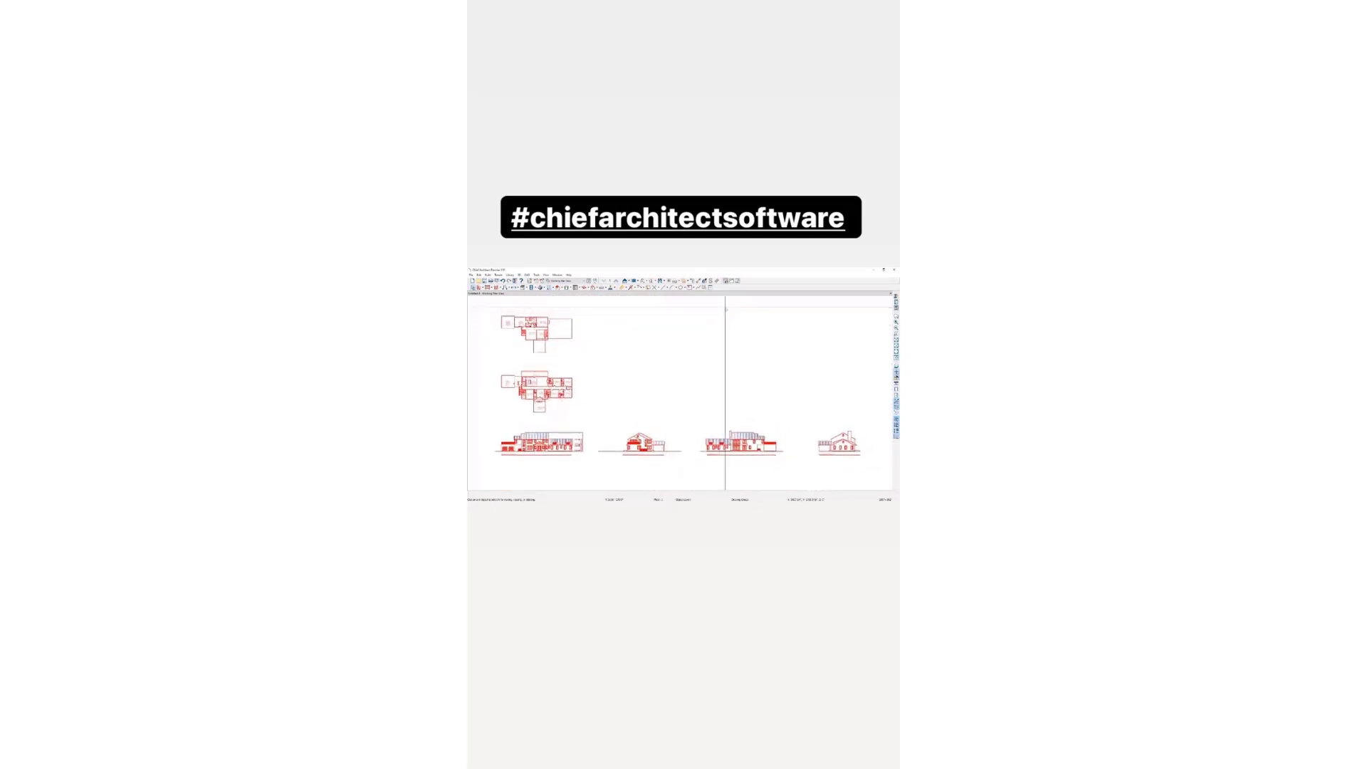
Step: Assign all the imported floor plan and elevation linework to a new layer named CAD and accept the layer display options
key(ctrl+a)
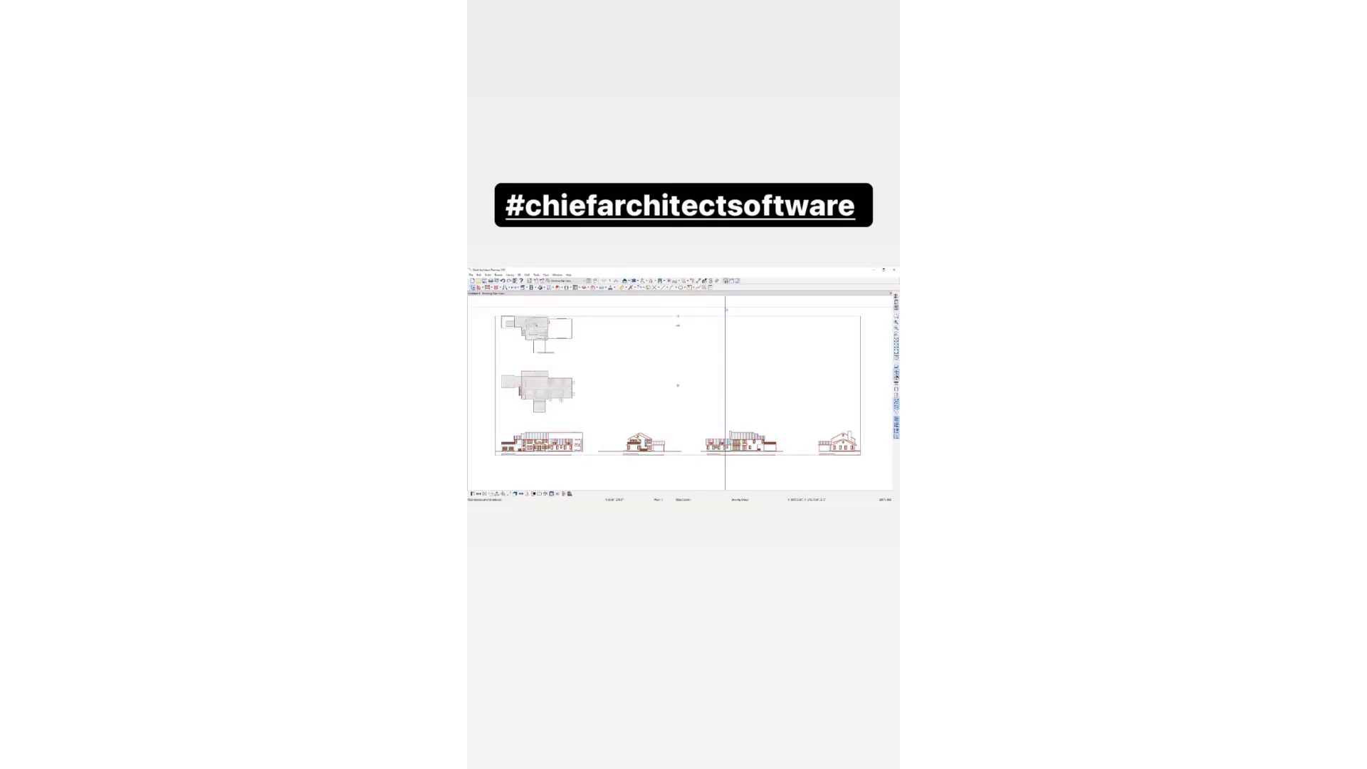
key(ctrl+e)
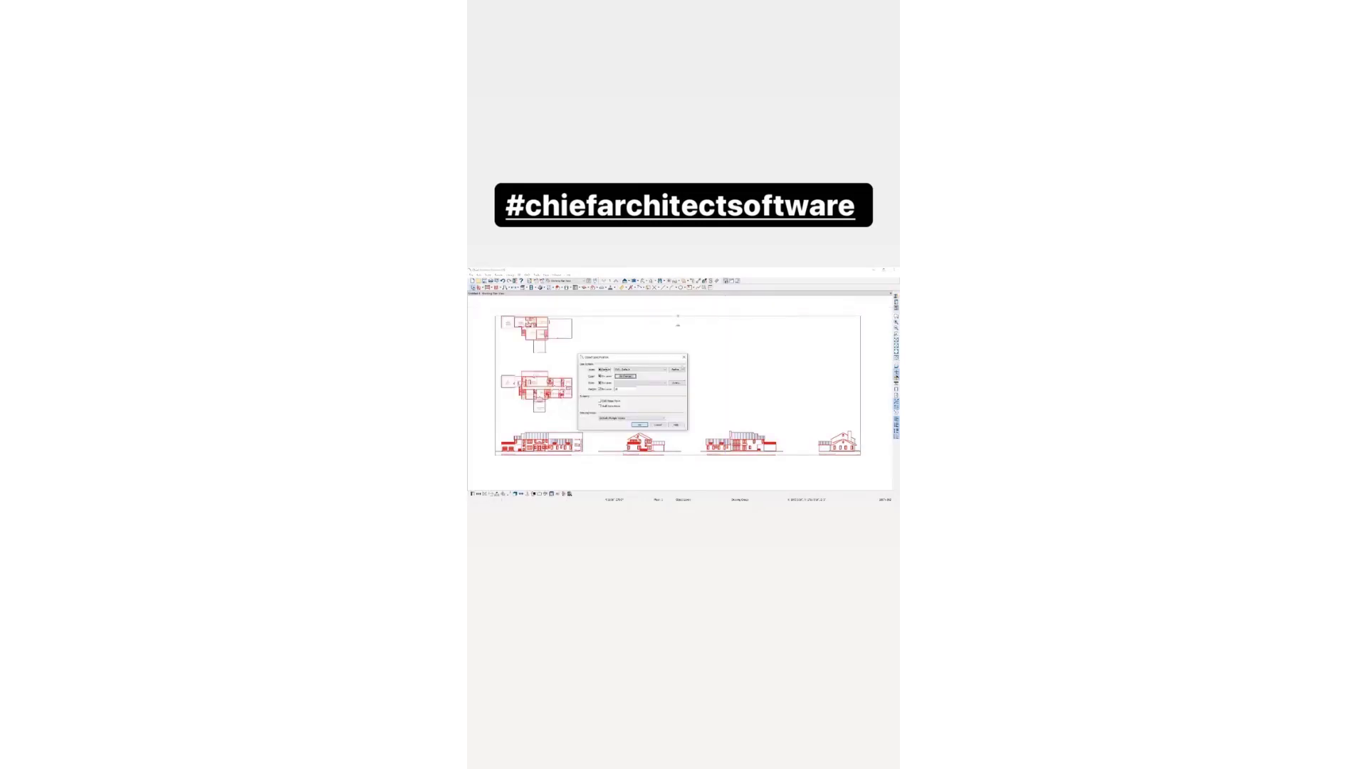
click(673, 370)
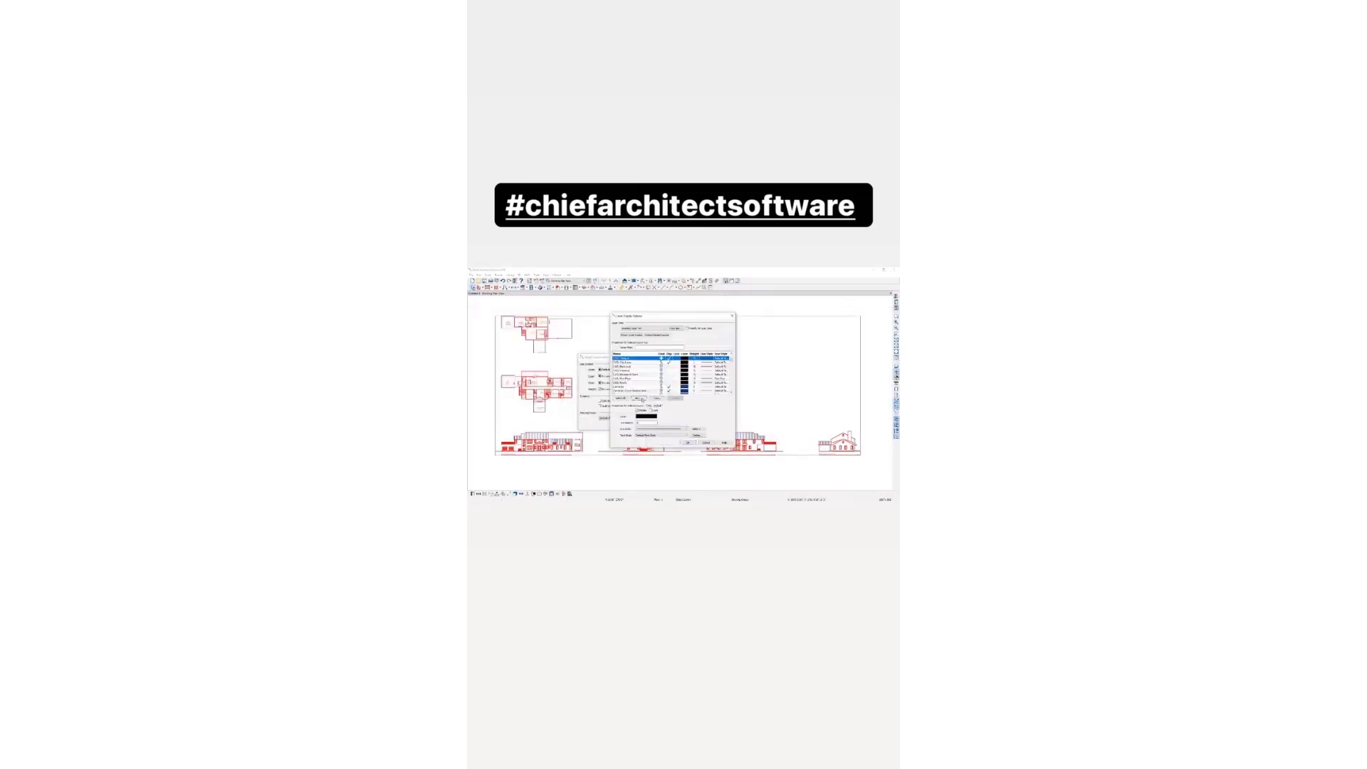
click(638, 399)
text(CAD)
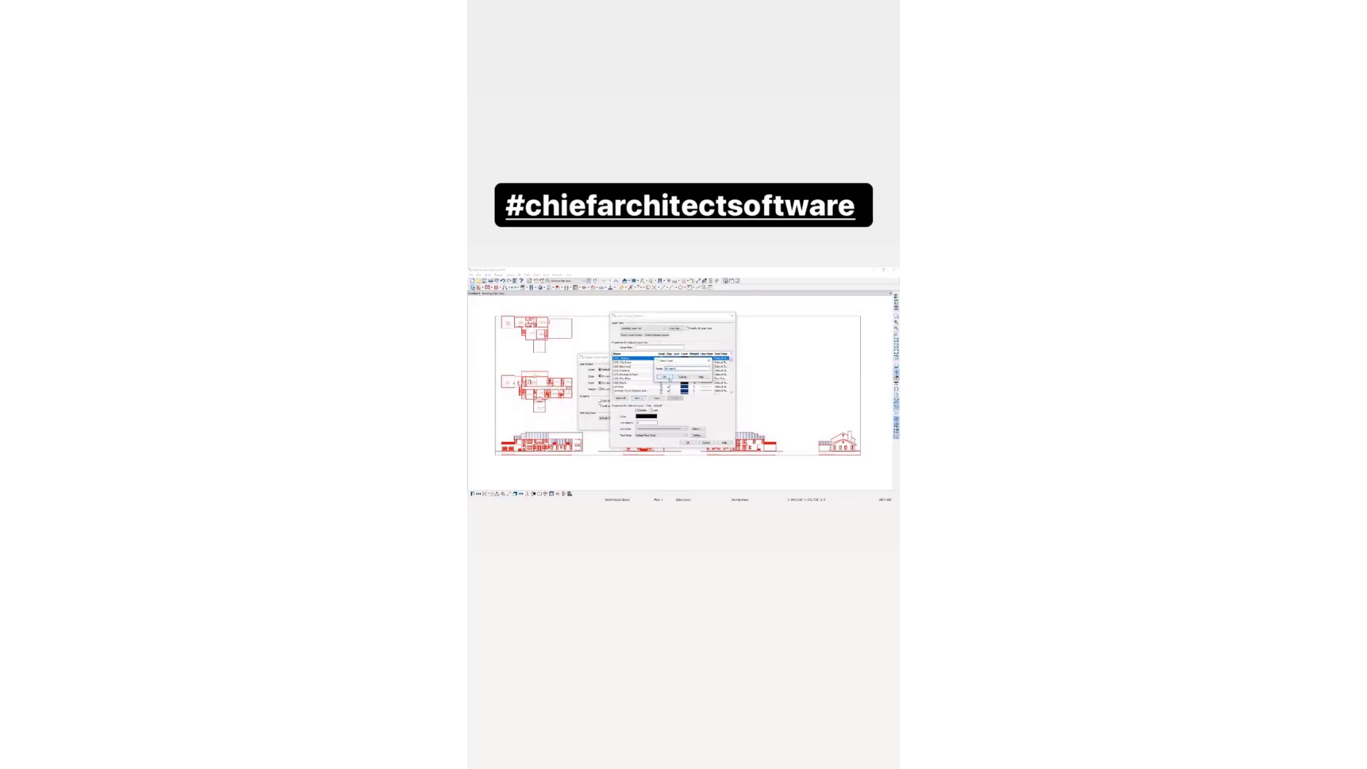
click(669, 378)
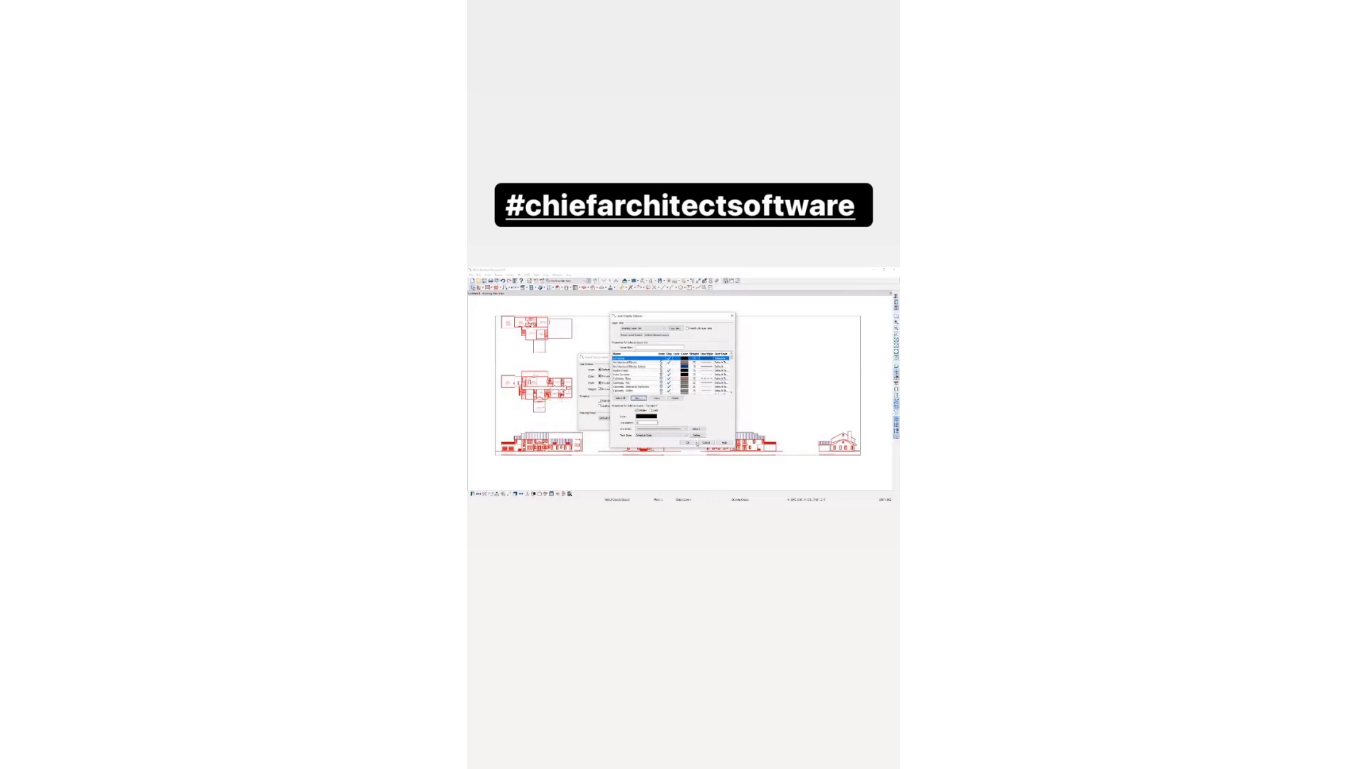
click(689, 443)
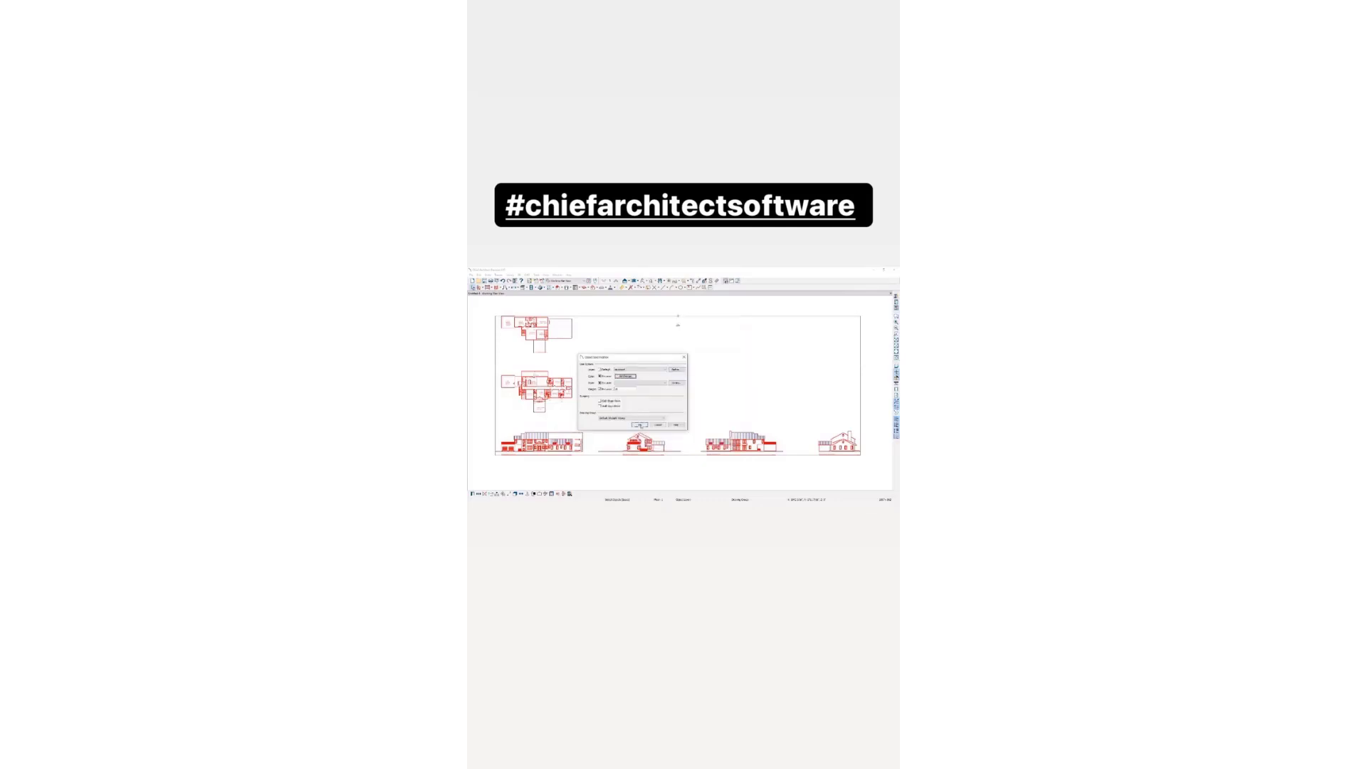
click(639, 425)
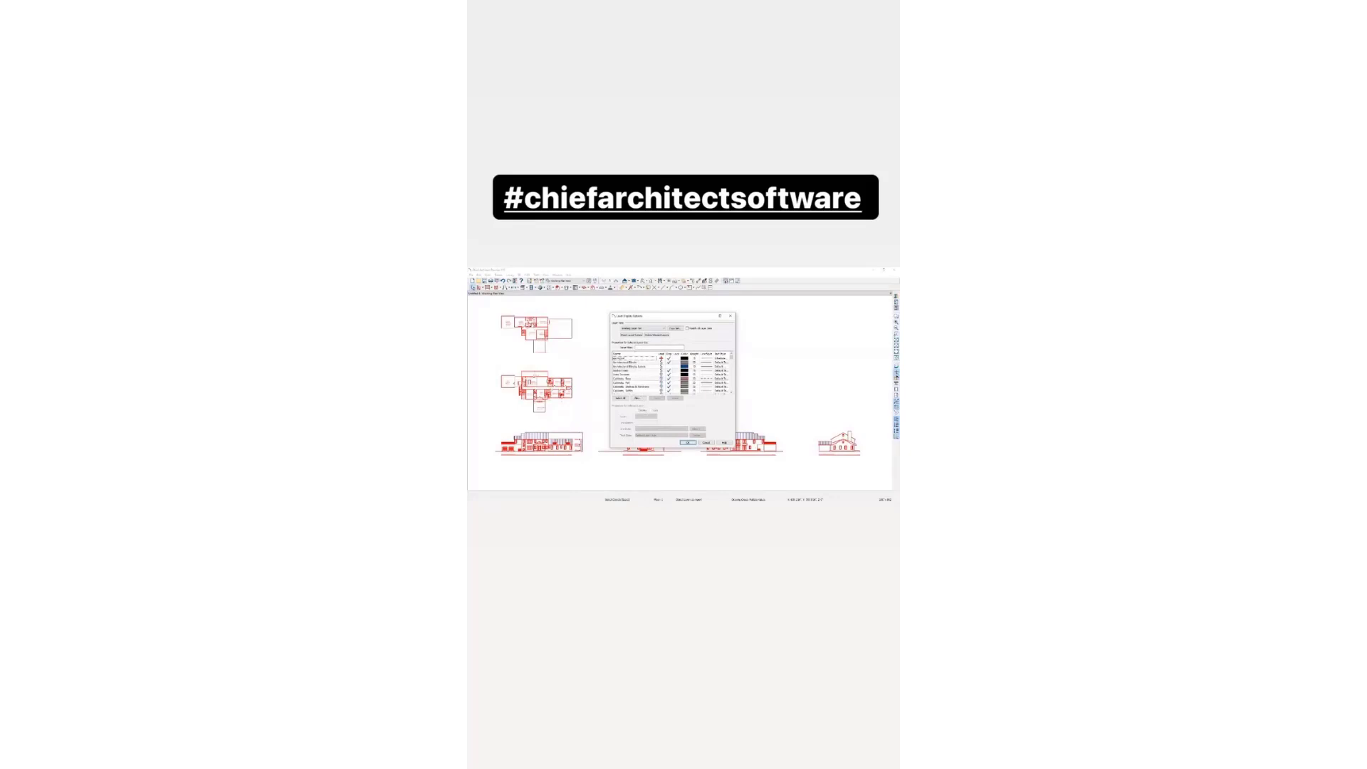
click(660, 358)
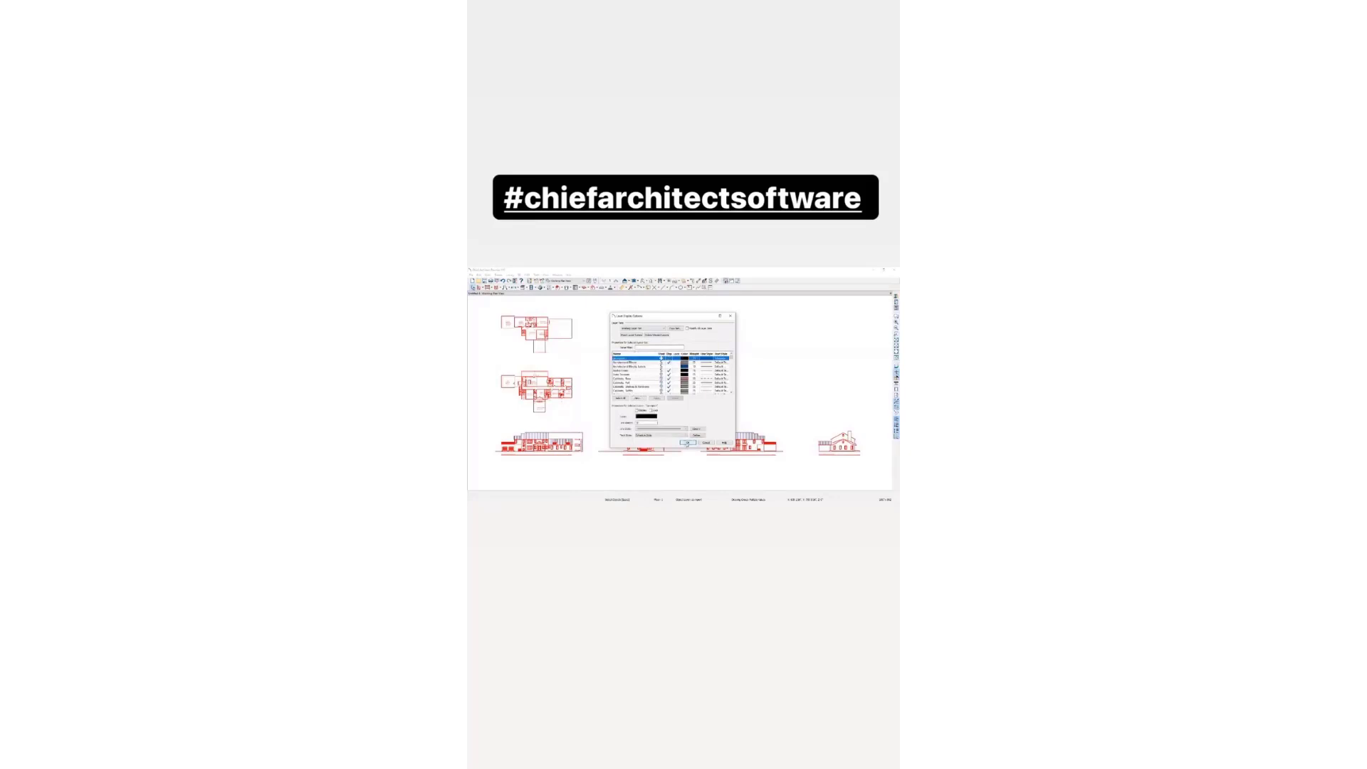
click(688, 443)
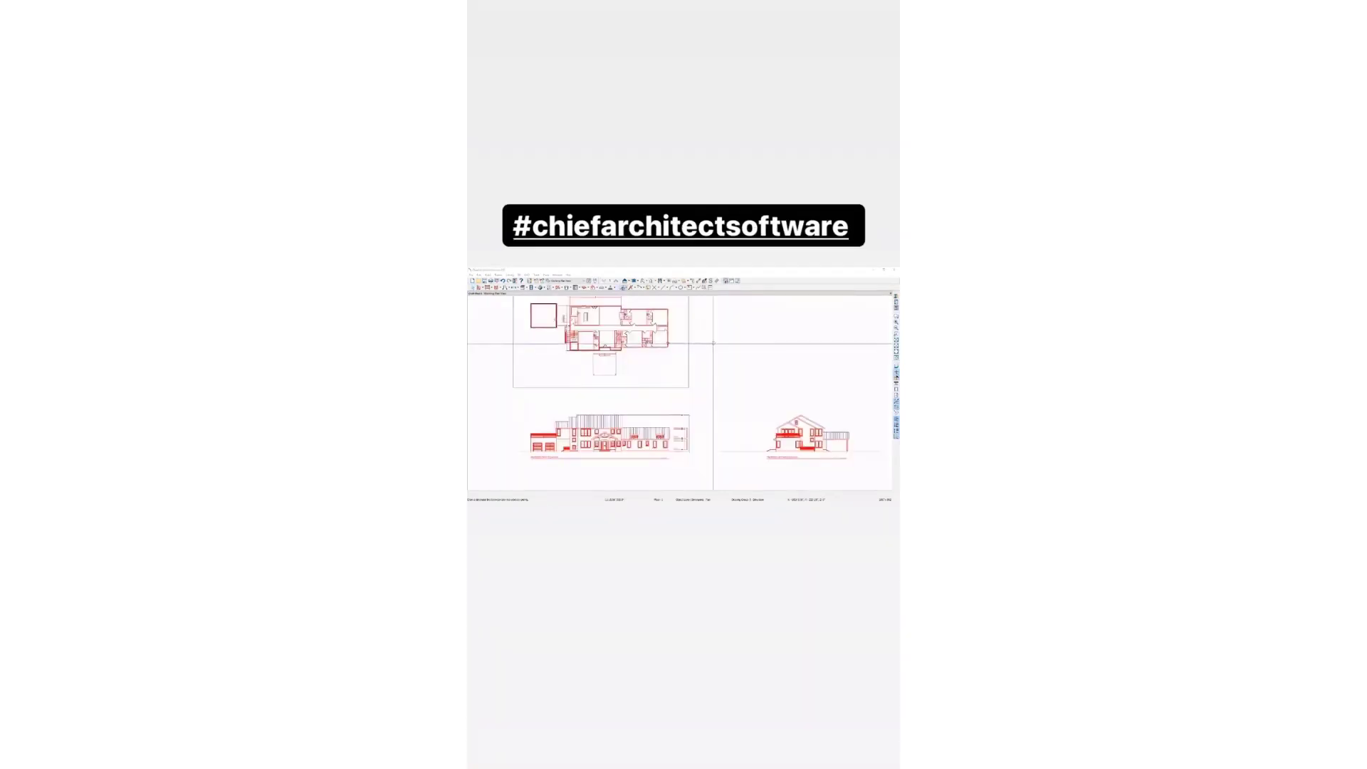
Step: Dimension the gap between the T.O. plate and 2nd-floor subfloor markers beside the front elevation
middle_drag(712, 344, 738, 356)
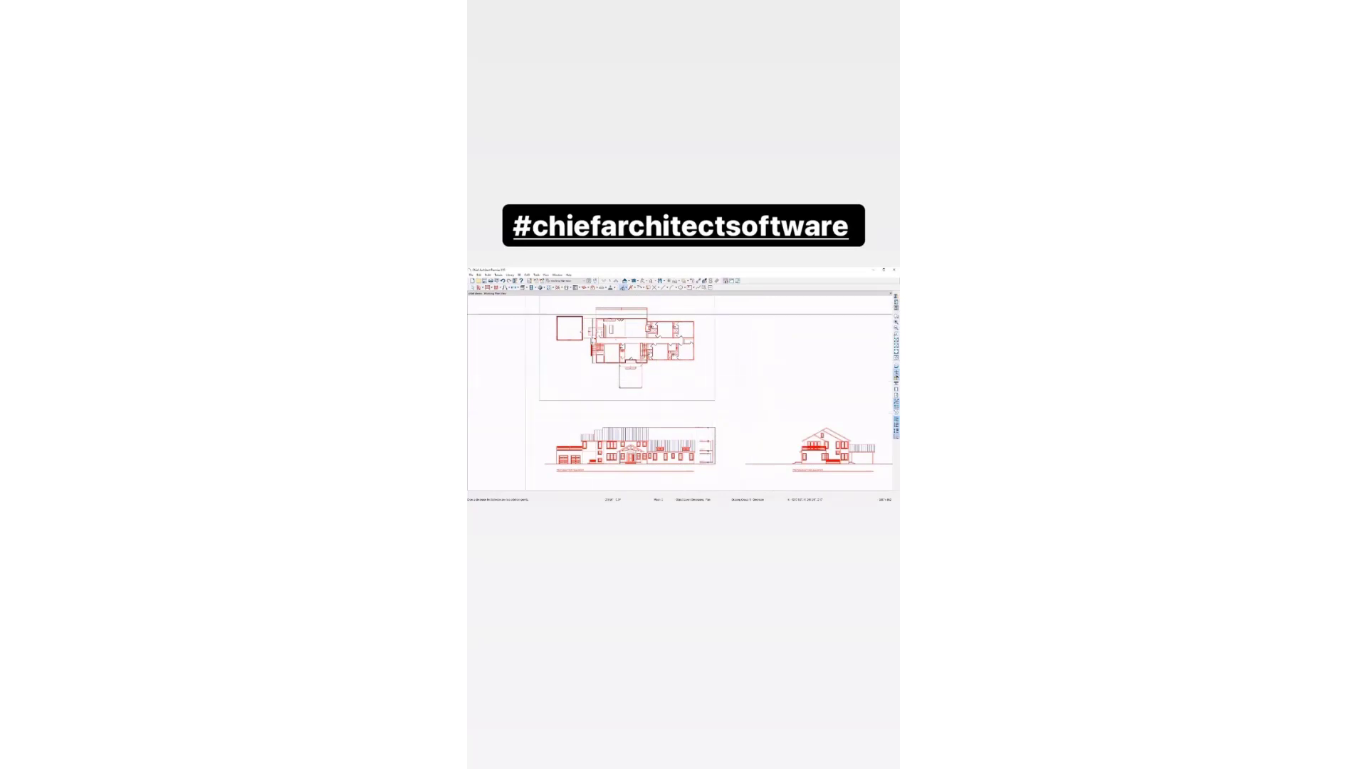
middle_drag(620, 400, 622, 372)
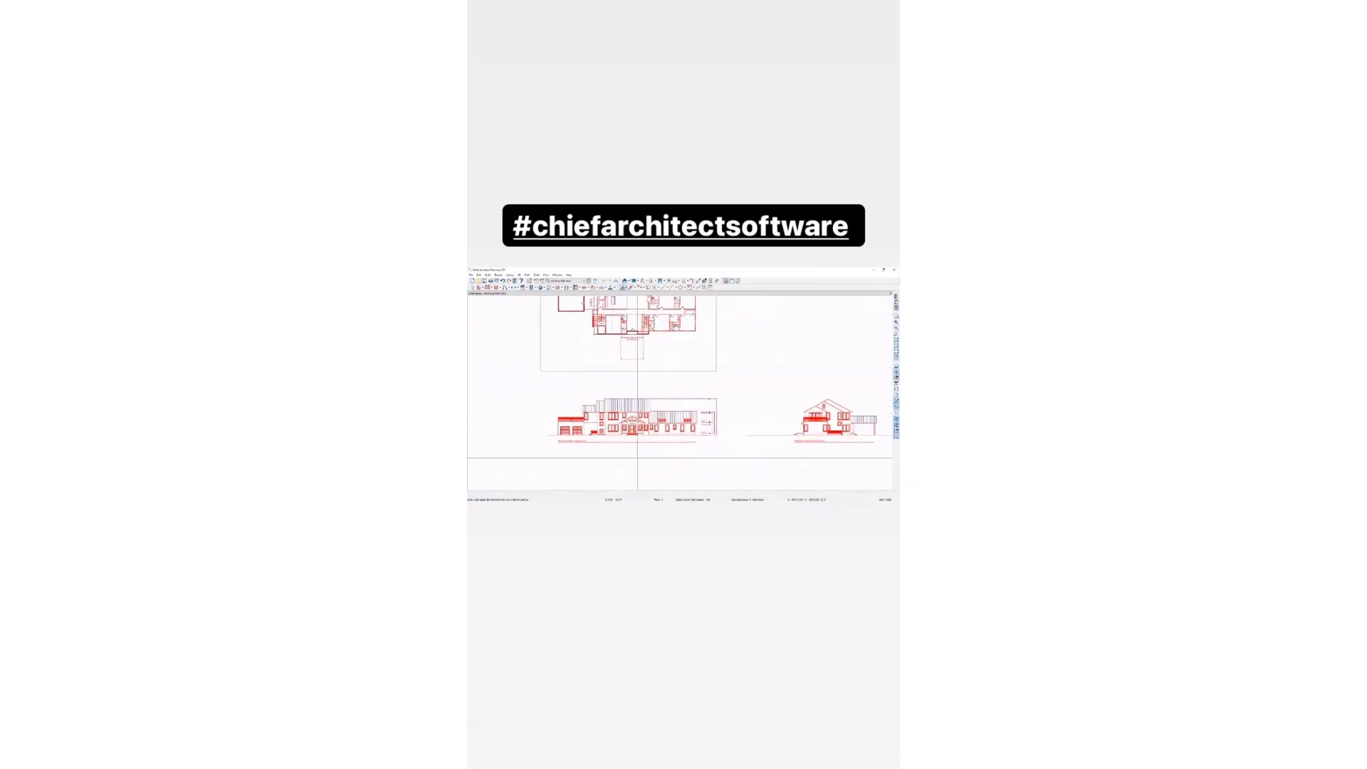
scroll(593, 441, up, 1)
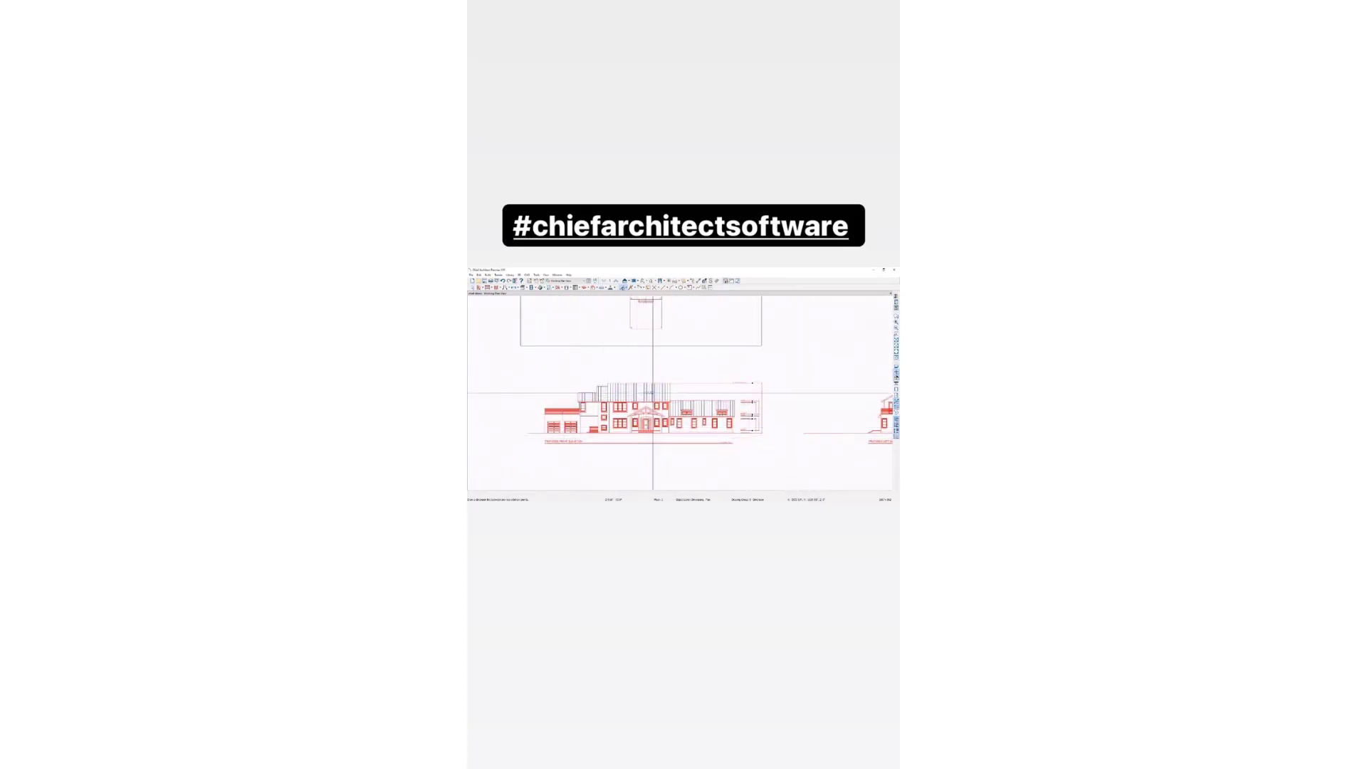
scroll(760, 433, up, 1)
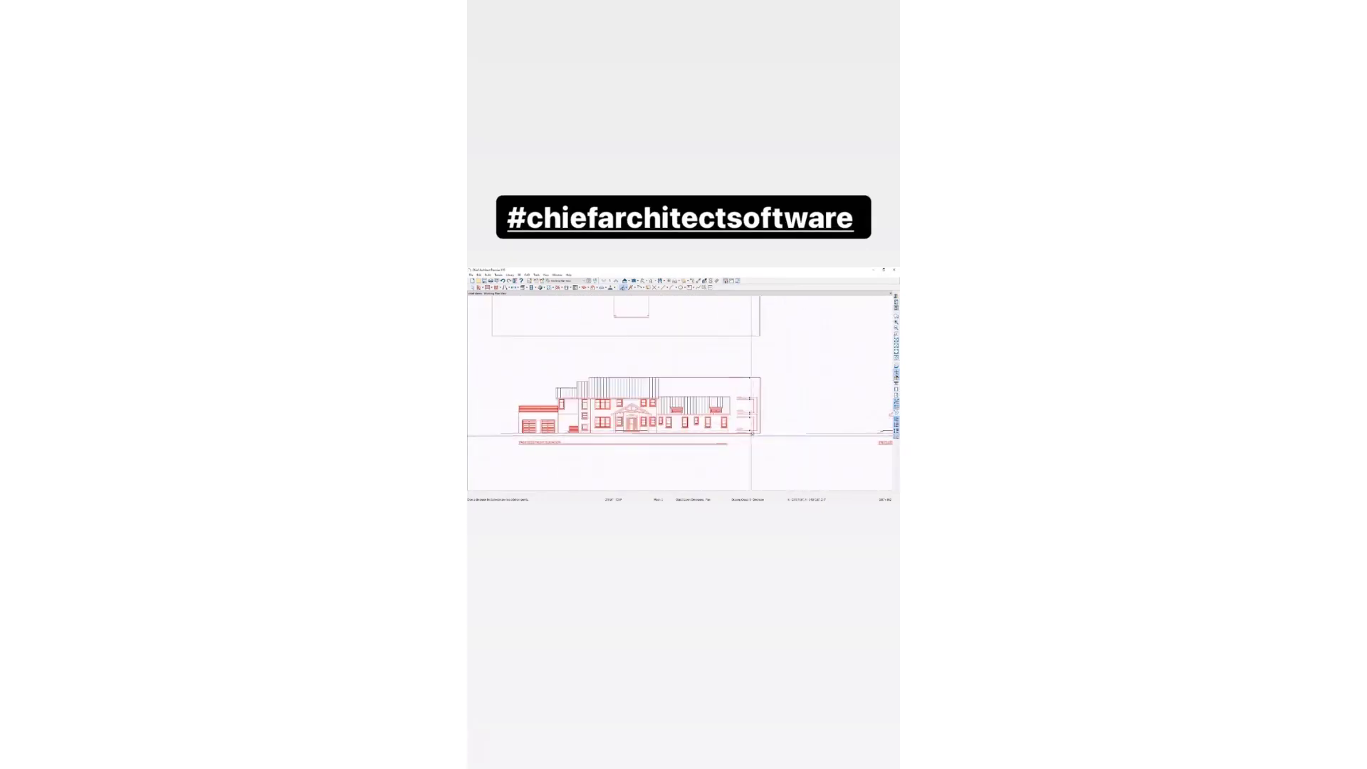
scroll(751, 433, up, 6)
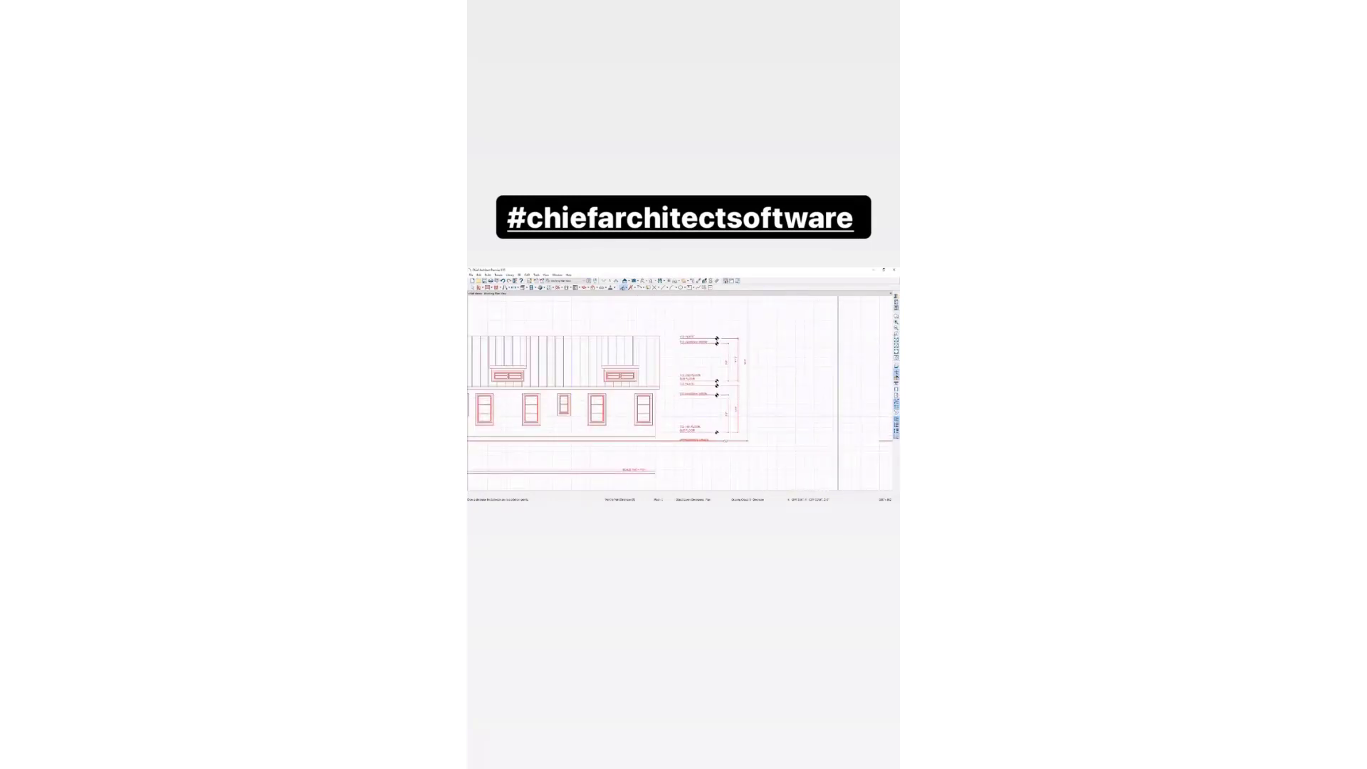
scroll(797, 425, up, 2)
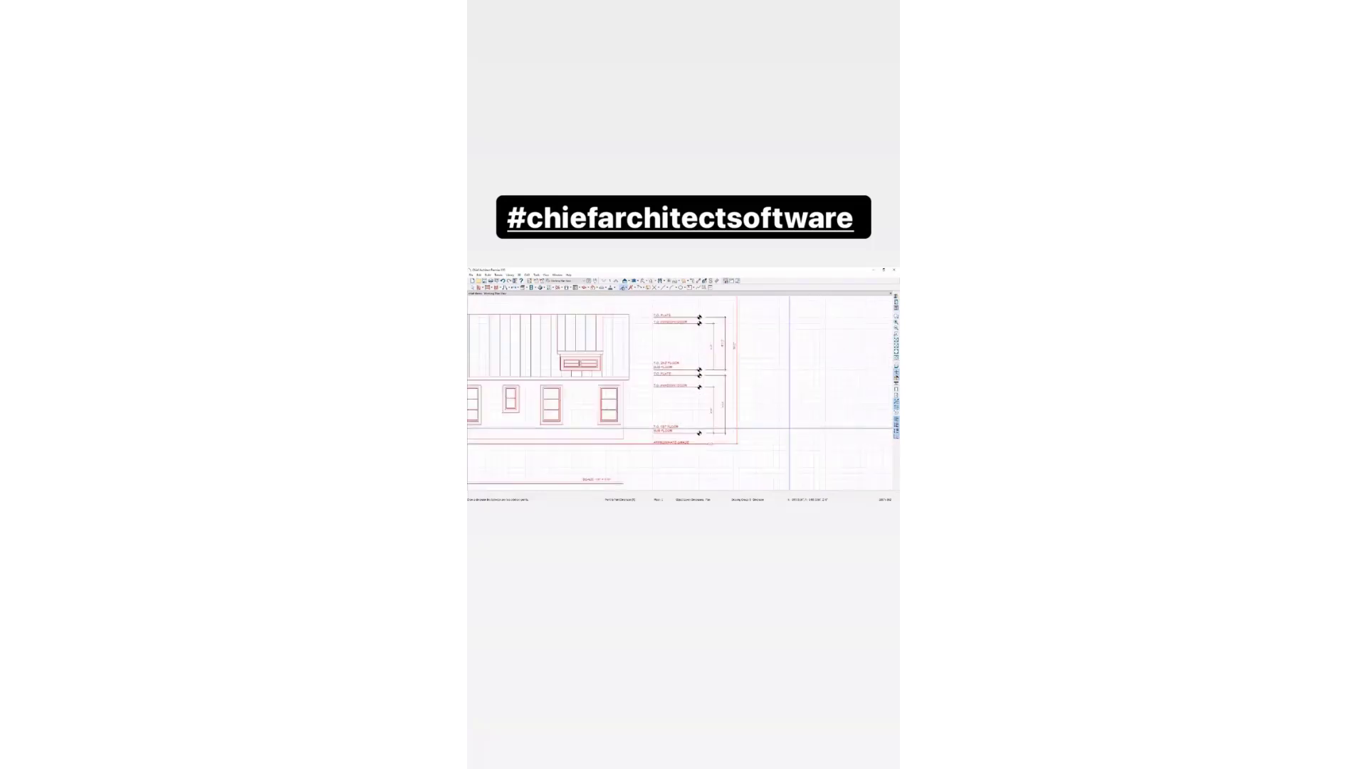
middle_drag(788, 426, 828, 425)
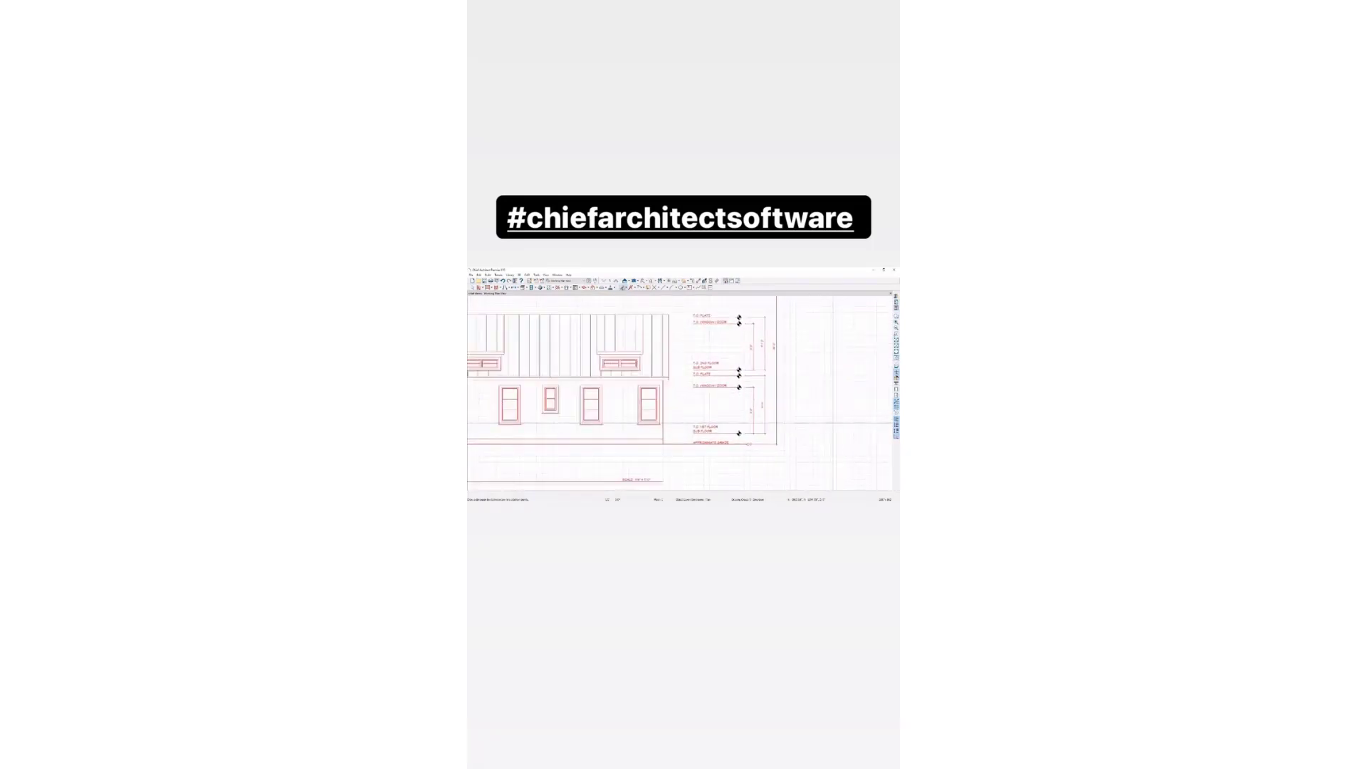
scroll(829, 402, up, 2)
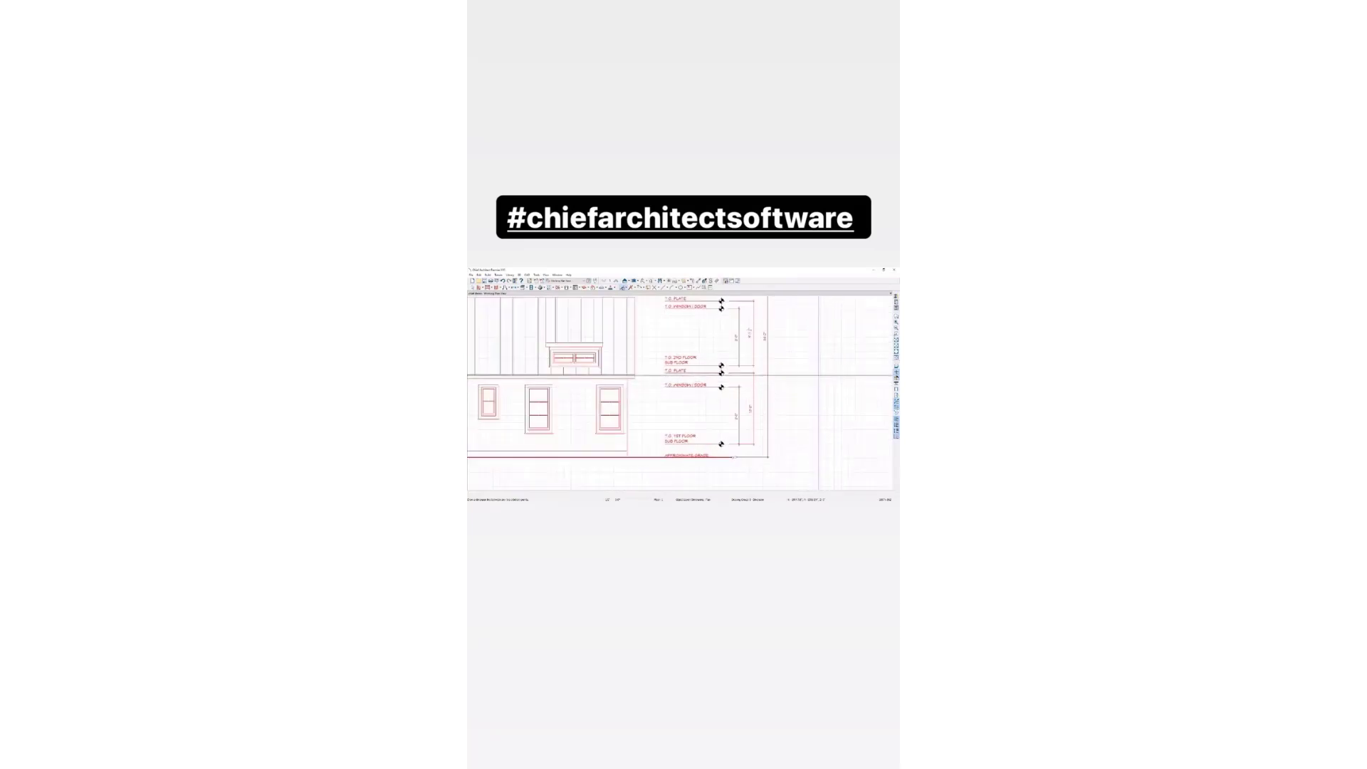
scroll(820, 375, up, 2)
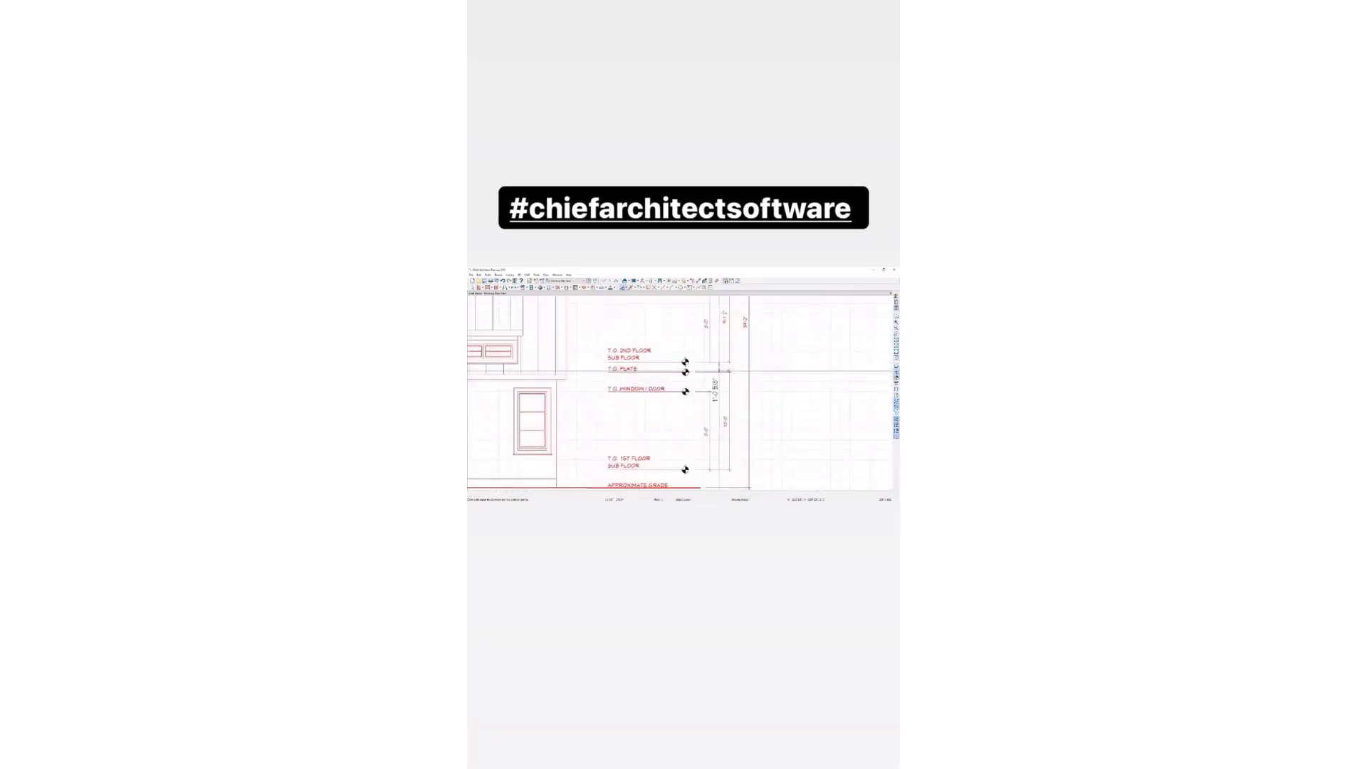
Step: Dimension the height from approximate grade to the 1st-floor subfloor marker beside the front elevation
middle_drag(751, 441, 759, 376)
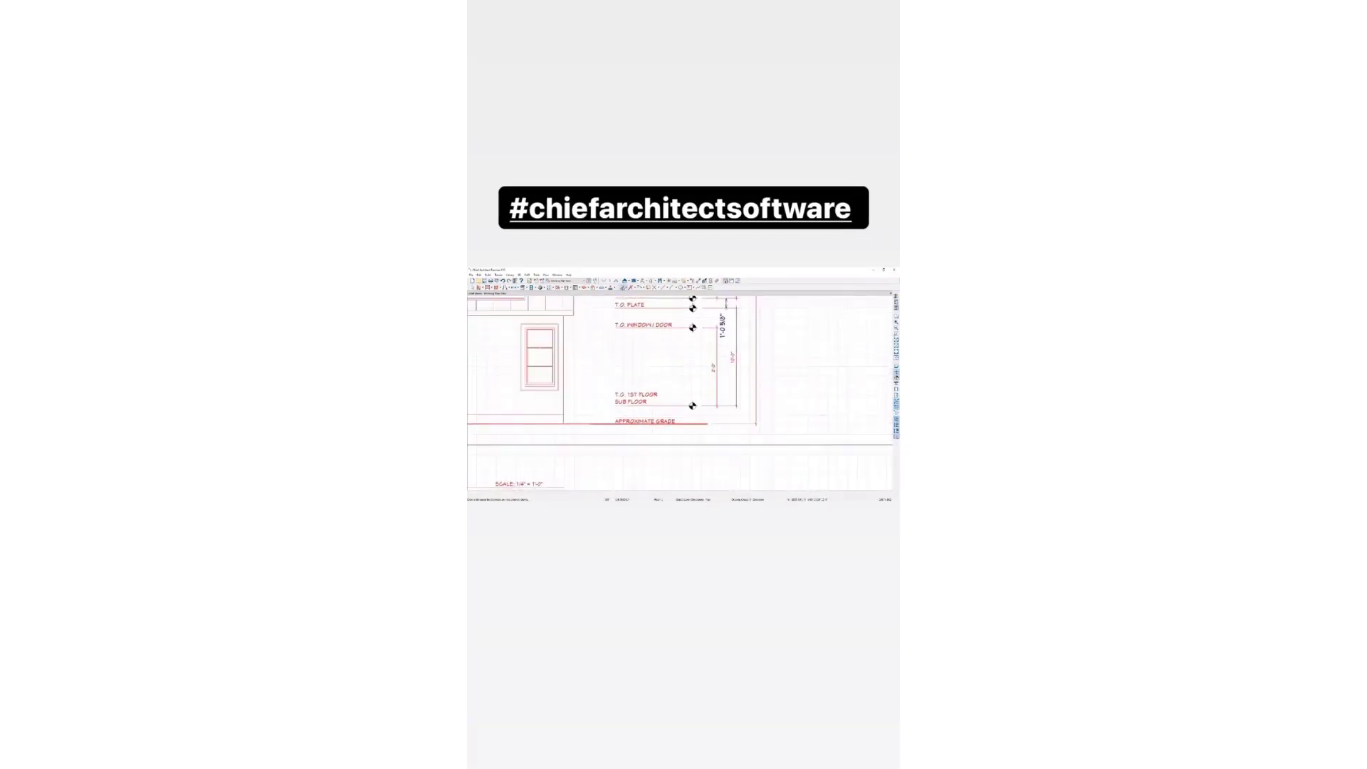
scroll(773, 443, down, 1)
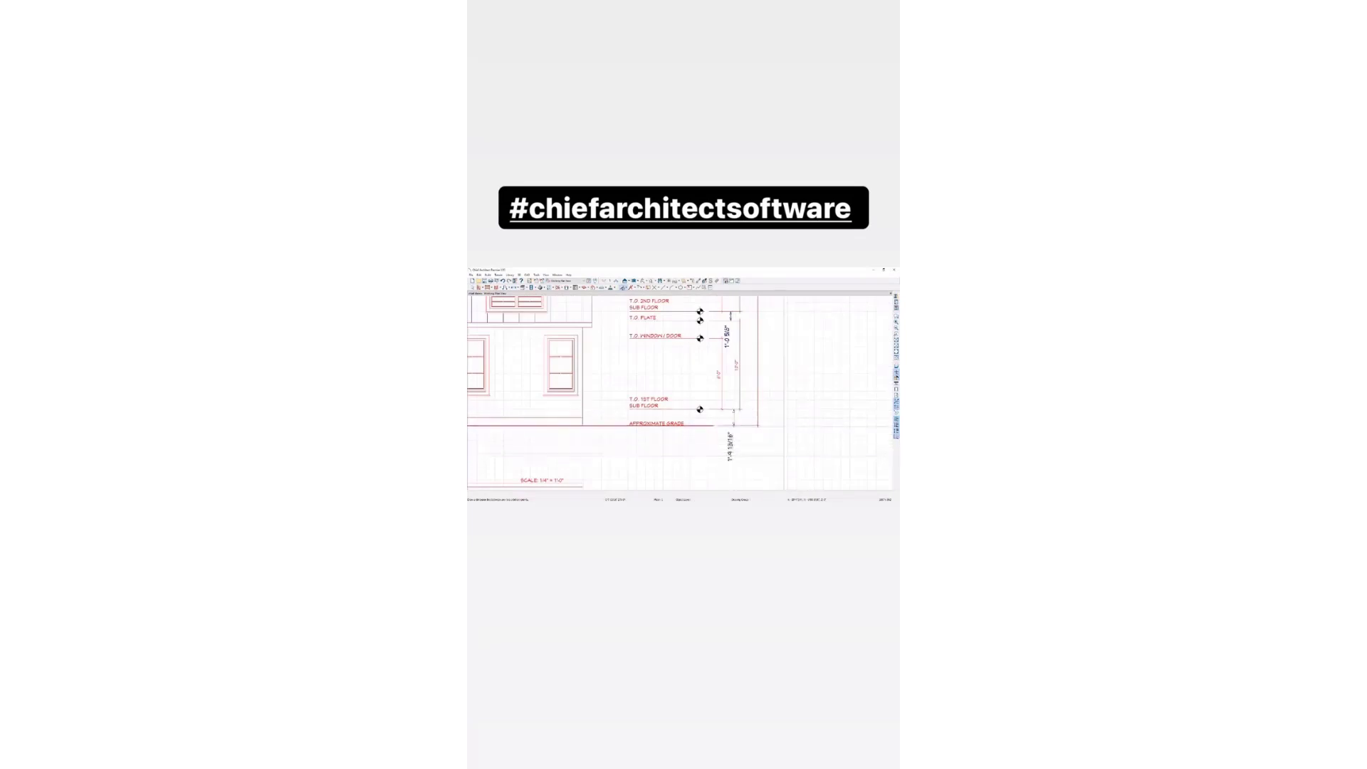
scroll(779, 456, down, 2)
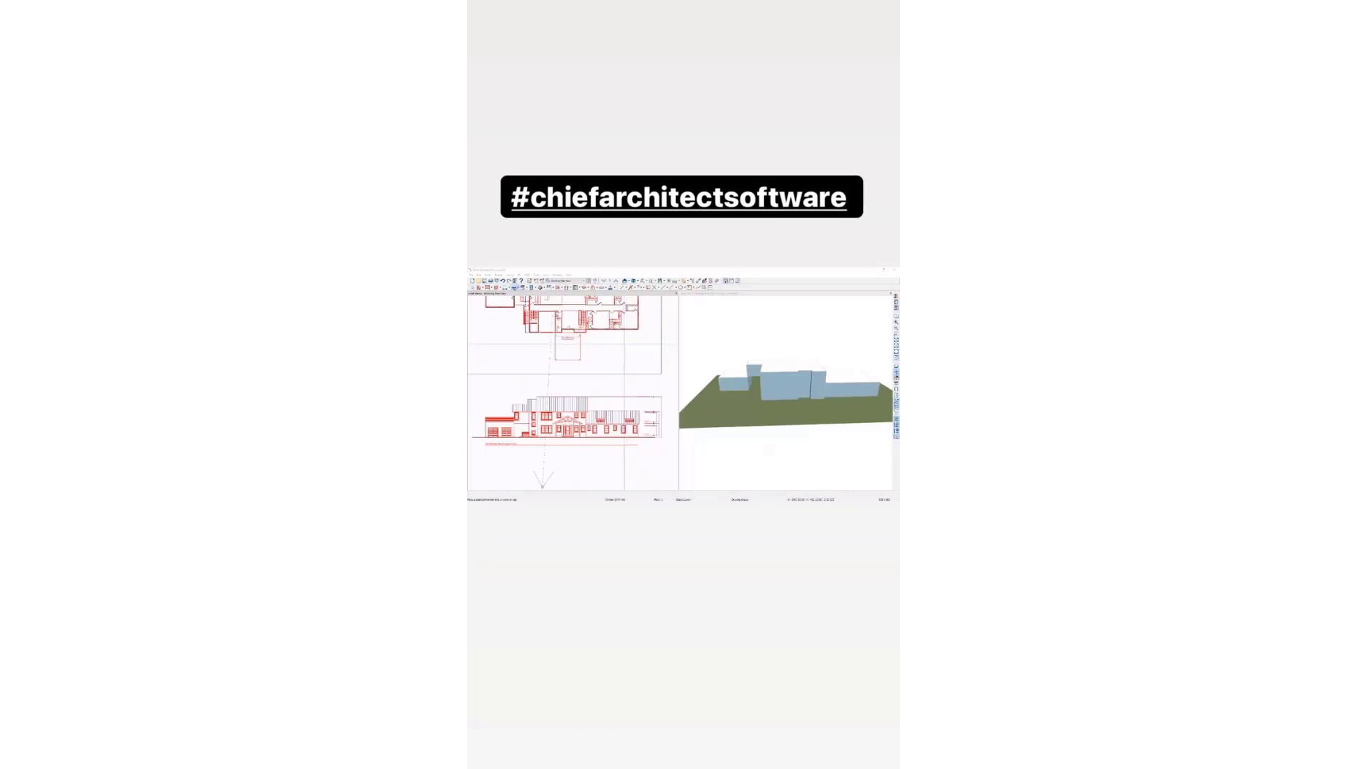
Step: Examine the T.O. window/door and plate height markers on the front elevation
middle_drag(618, 337, 621, 355)
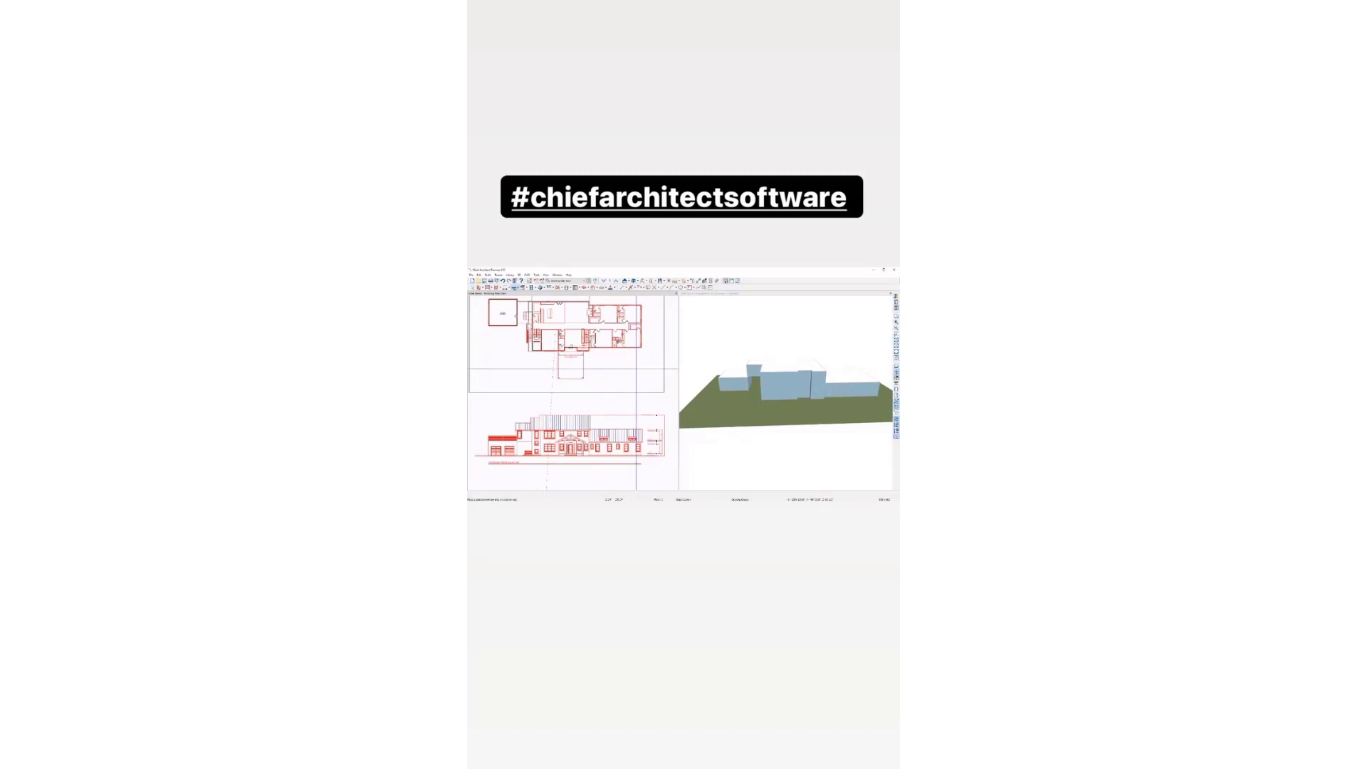
scroll(659, 438, up, 5)
scroll(658, 438, up, 4)
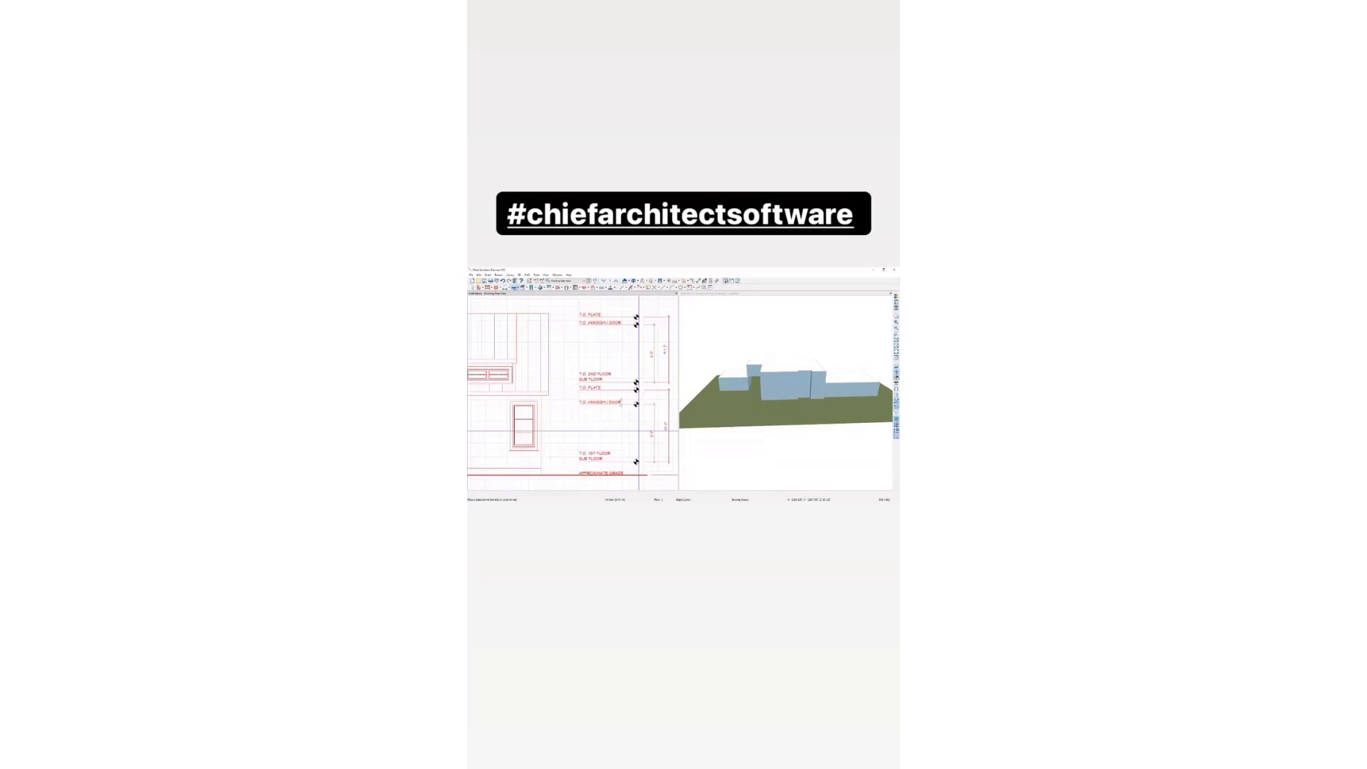
scroll(639, 430, down, 6)
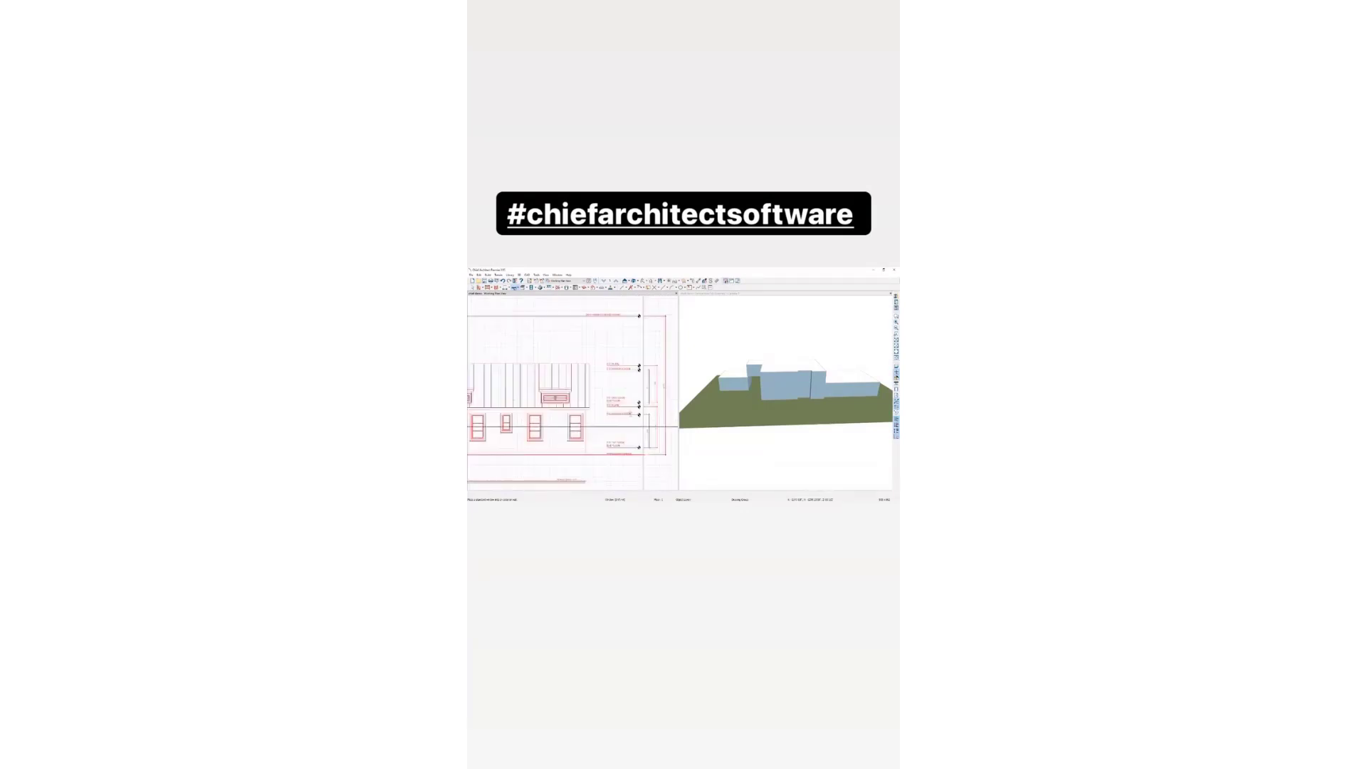
middle_drag(535, 403, 590, 407)
scroll(580, 406, down, 2)
middle_drag(604, 335, 600, 350)
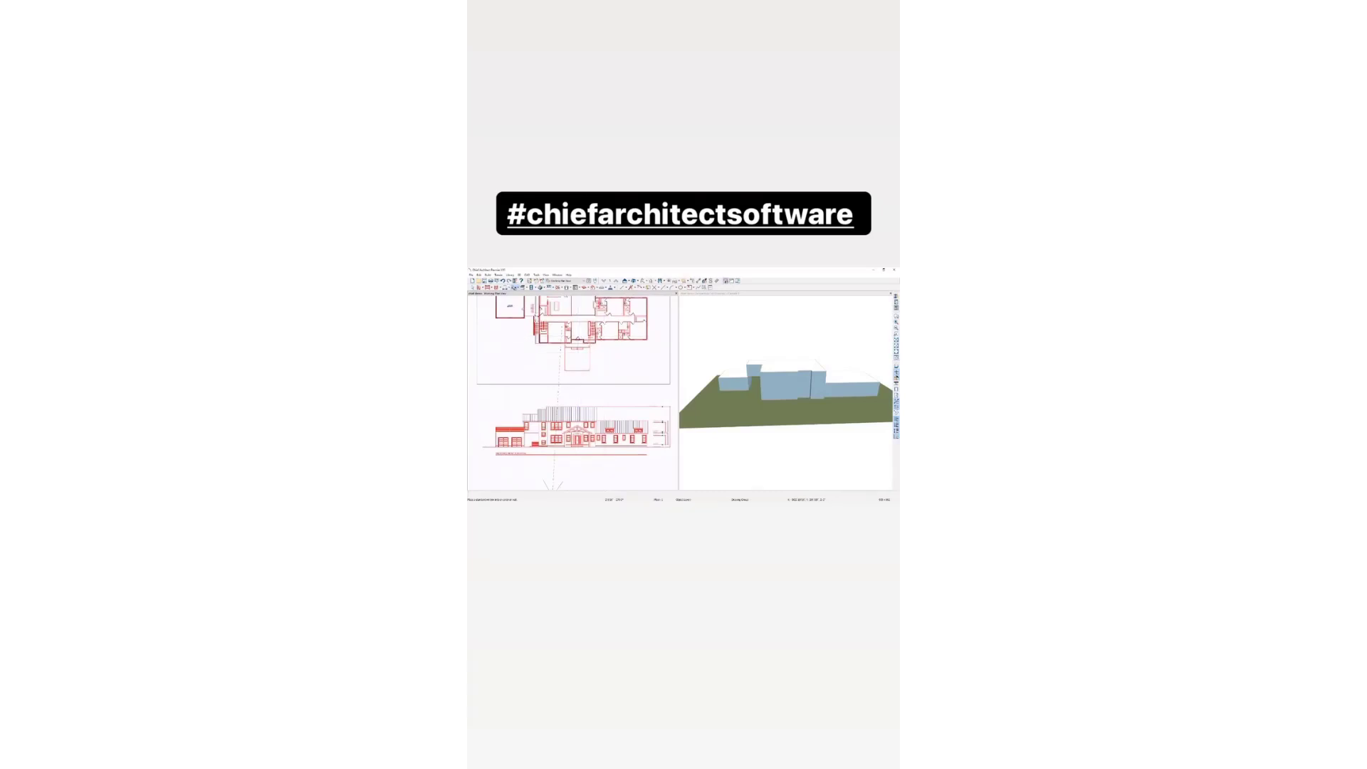
Step: Open the default window settings and accept them
double_click(514, 288)
click(597, 332)
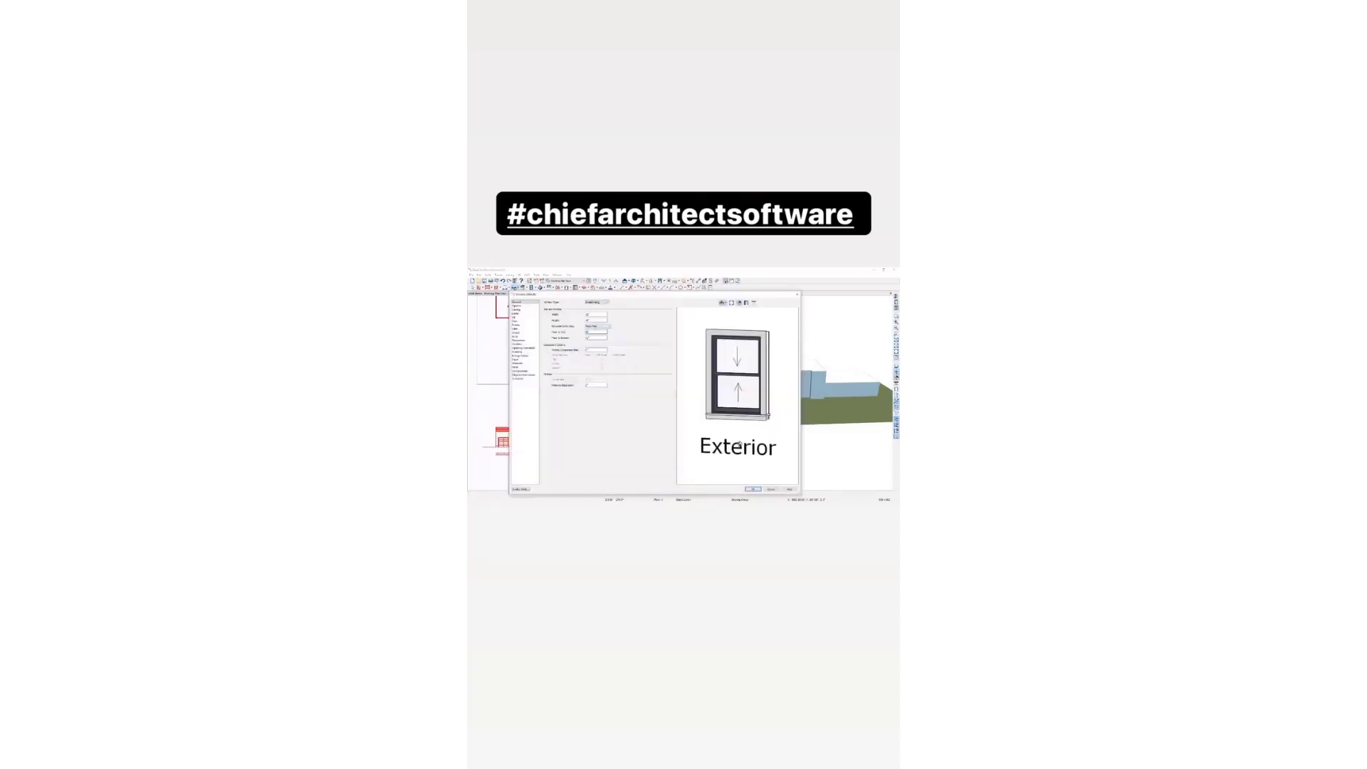
click(754, 489)
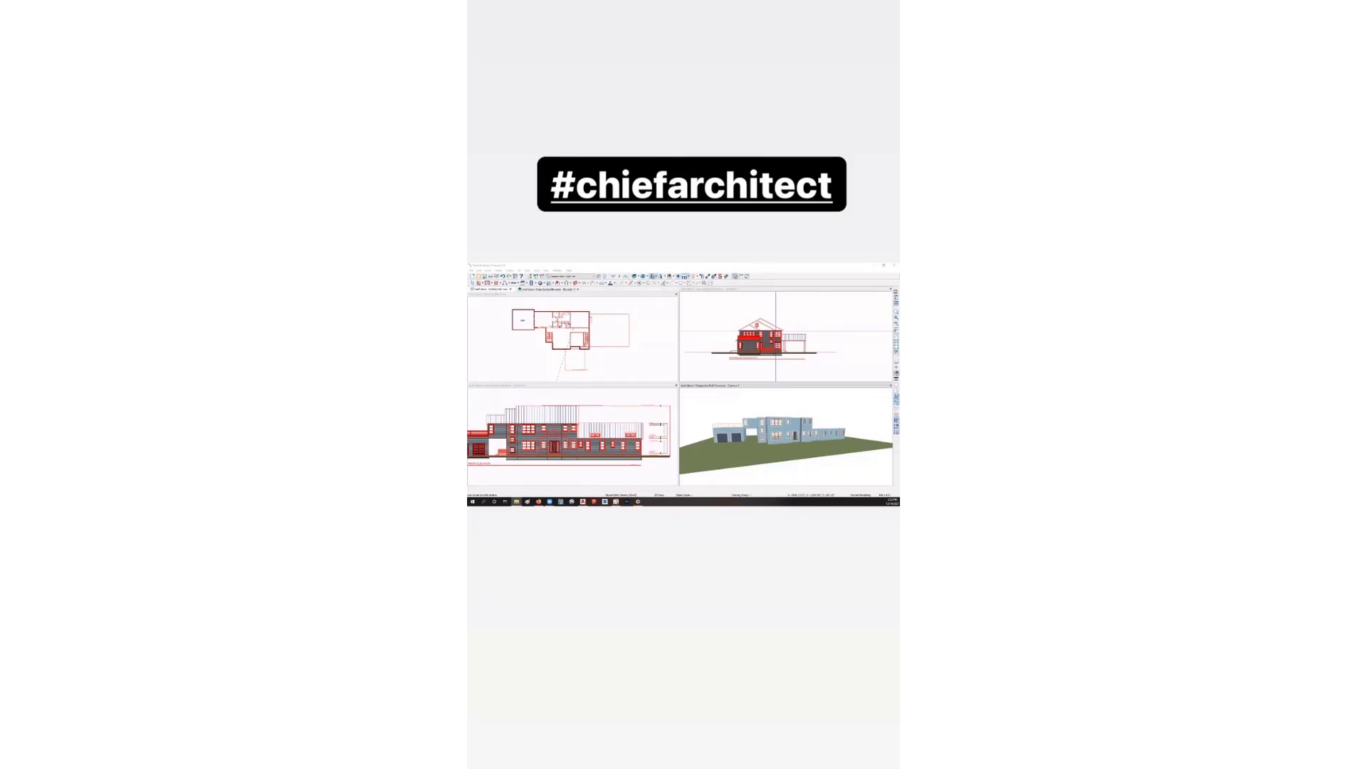
Step: Open the library browser alongside the plan, elevation and 3D views
drag(835, 404, 828, 403)
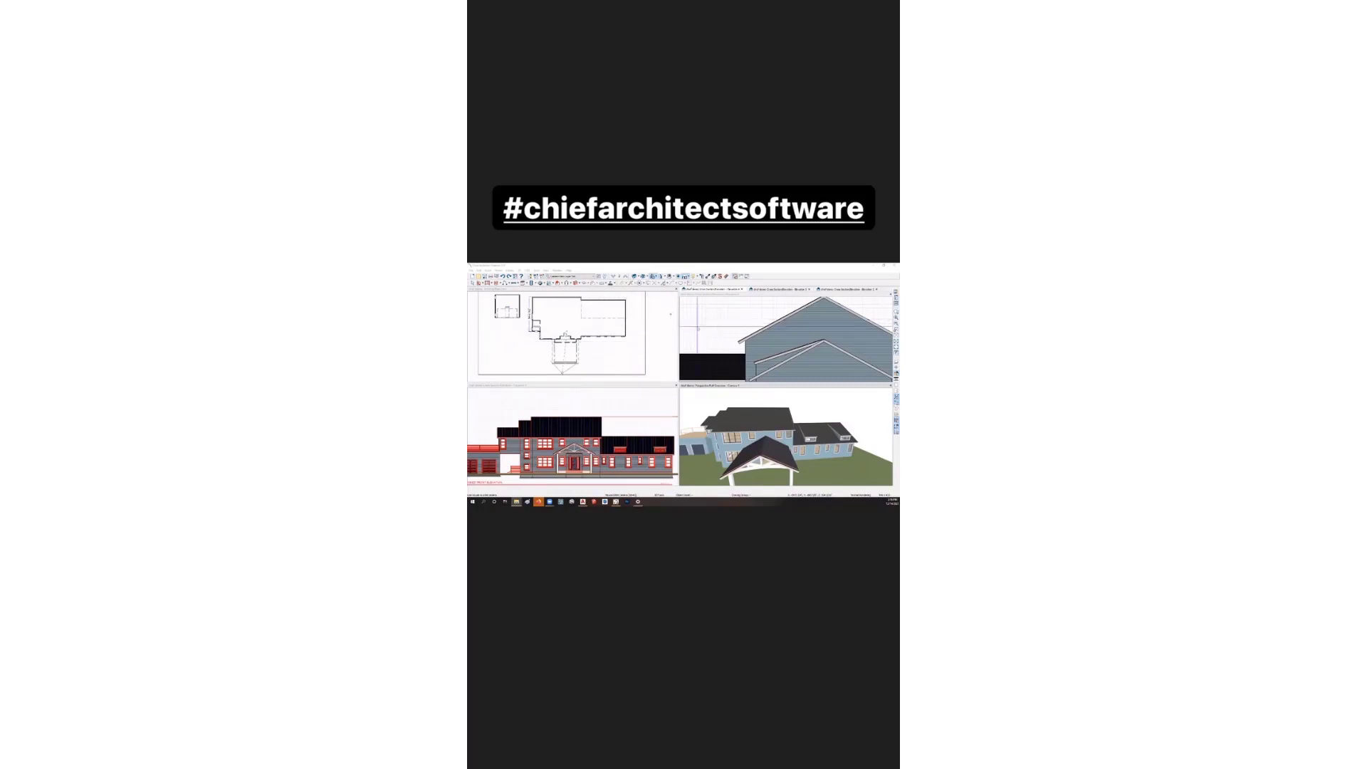
scroll(566, 423, up, 4)
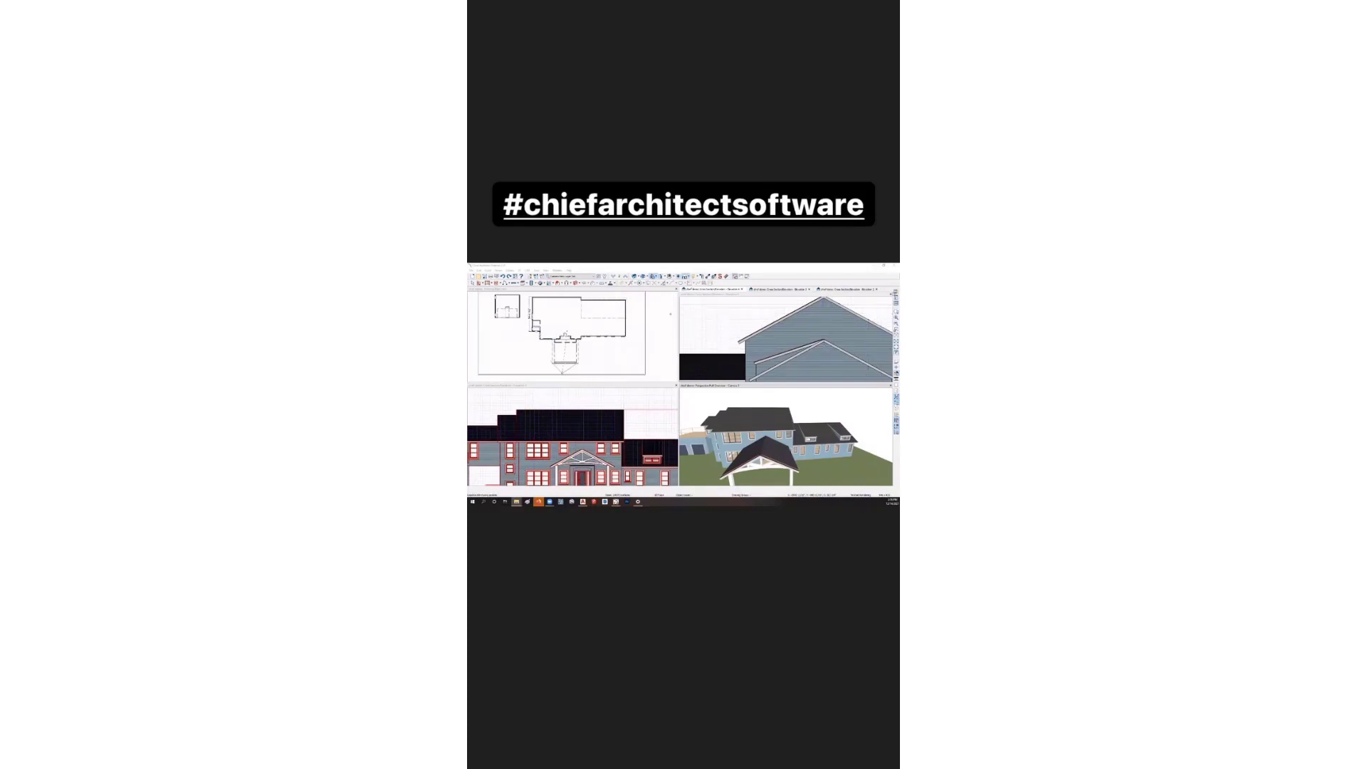
click(896, 292)
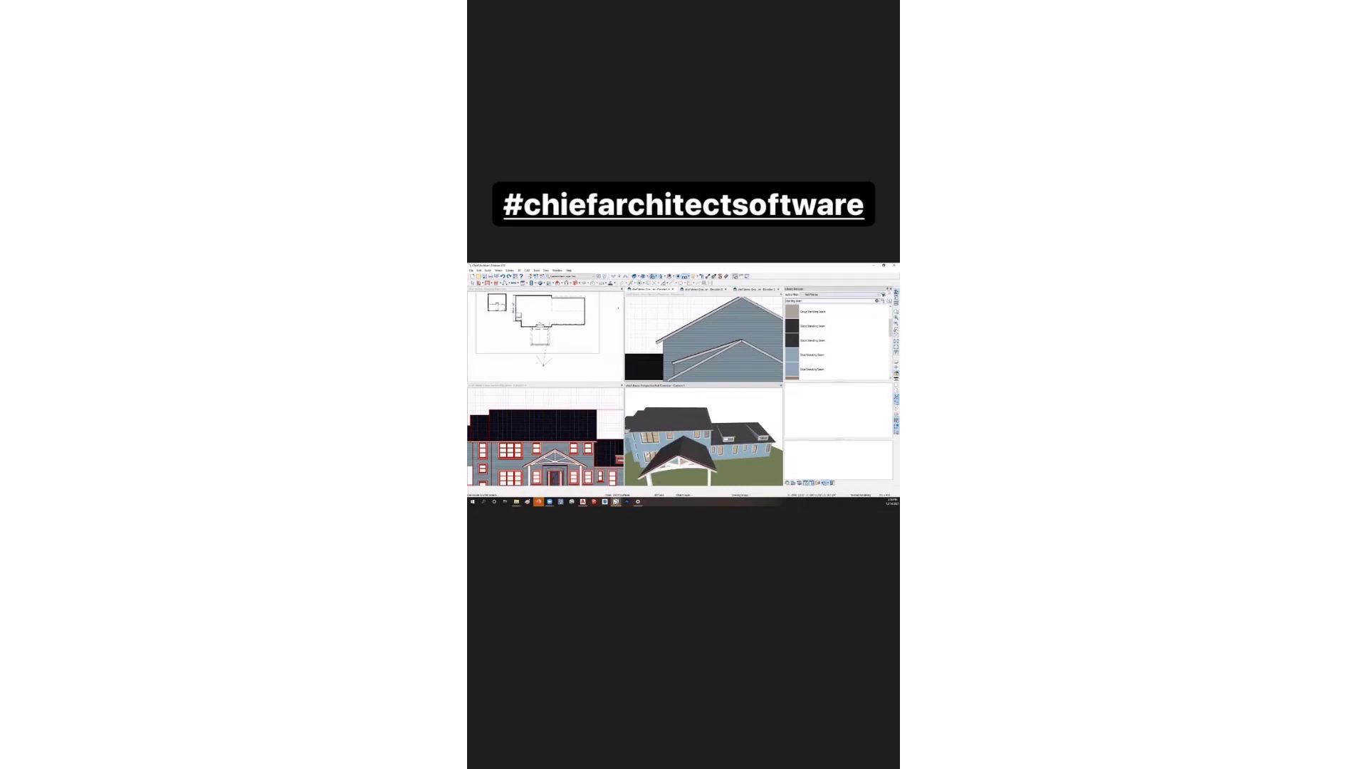
Step: Close the library browser and examine the main roof's eave and gable edges in the elevation and 3D views
click(890, 290)
scroll(788, 415, up, 5)
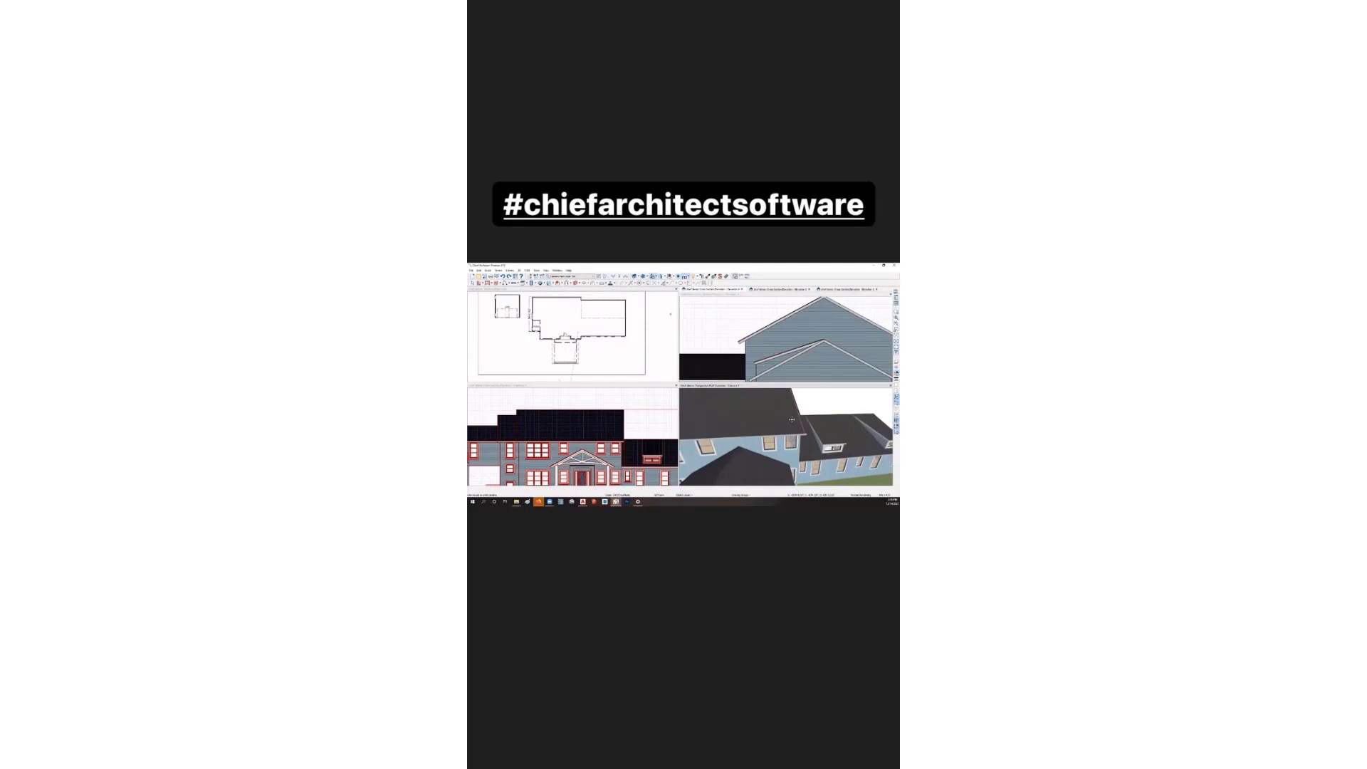
scroll(767, 324, up, 4)
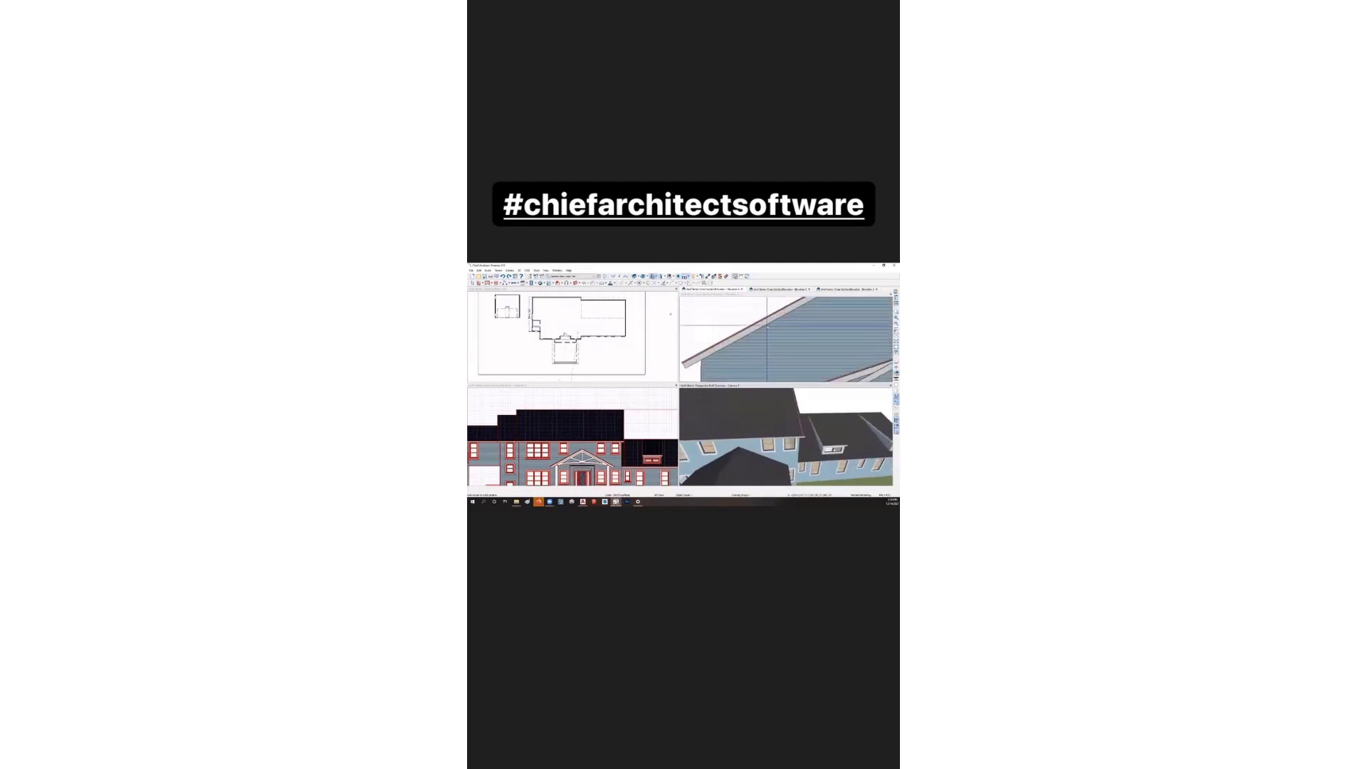
scroll(768, 325, down, 2)
scroll(799, 434, up, 2)
click(800, 437)
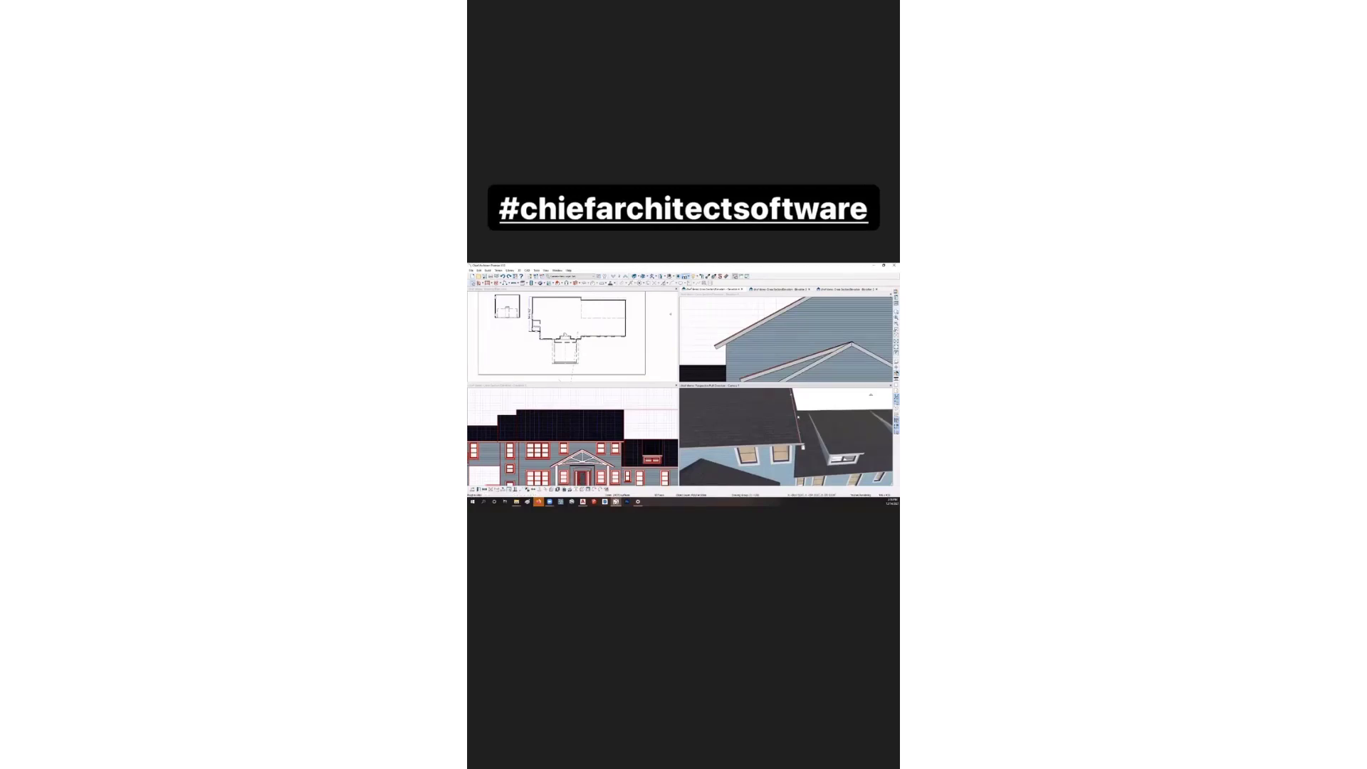
scroll(854, 429, down, 4)
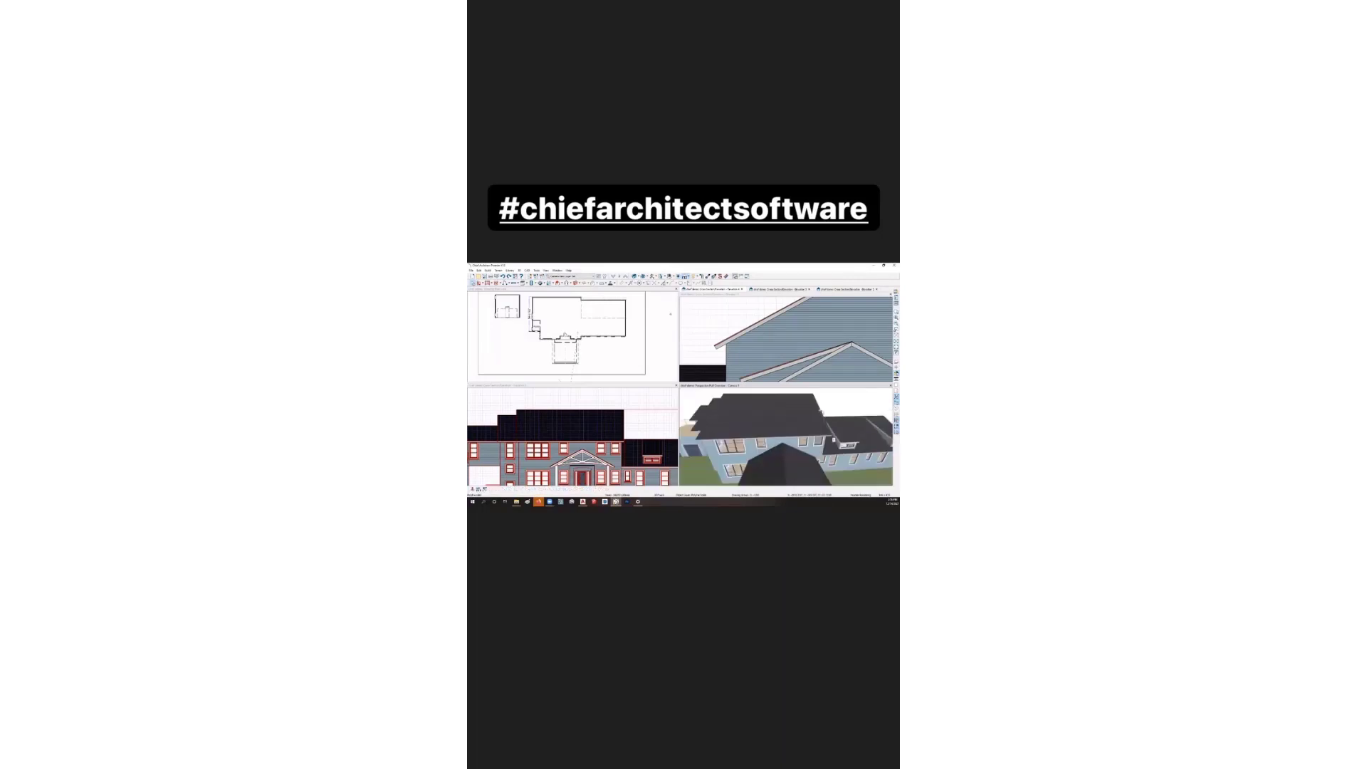
click(713, 416)
key(Escape)
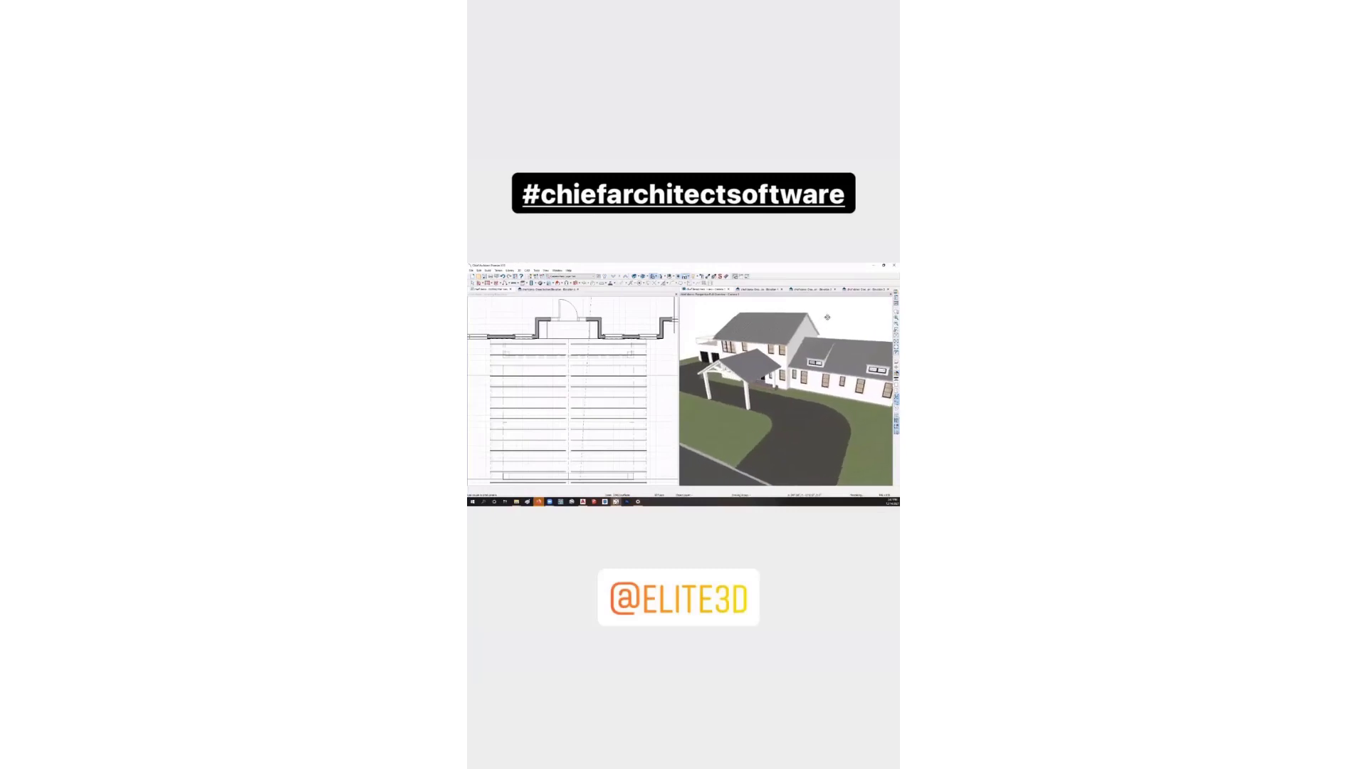
Step: Draw a short straight flight of entry steps under the front portico, centered on the front door in the floor plan
mouse_move(827, 318)
mouse_down()
mouse_move(864, 315)
mouse_move(853, 318)
mouse_up()
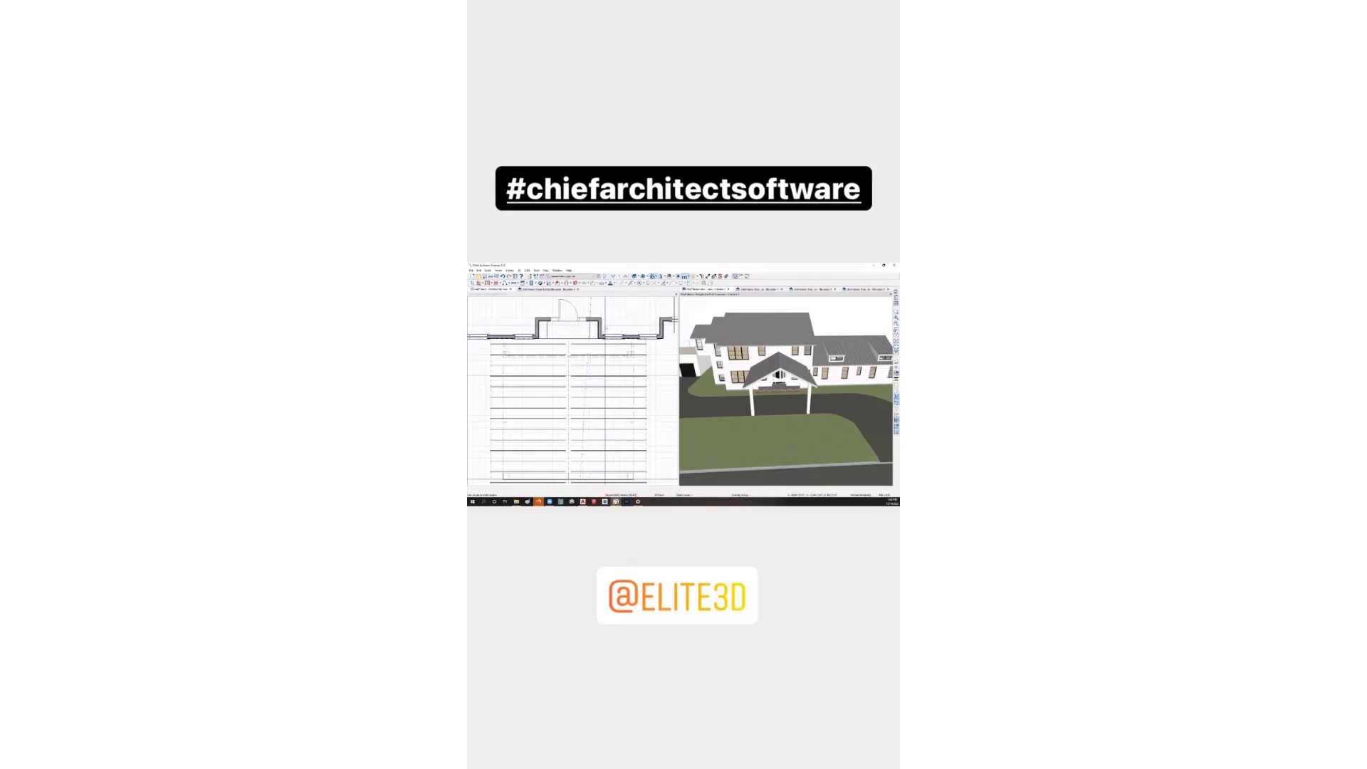
click(541, 282)
click(584, 416)
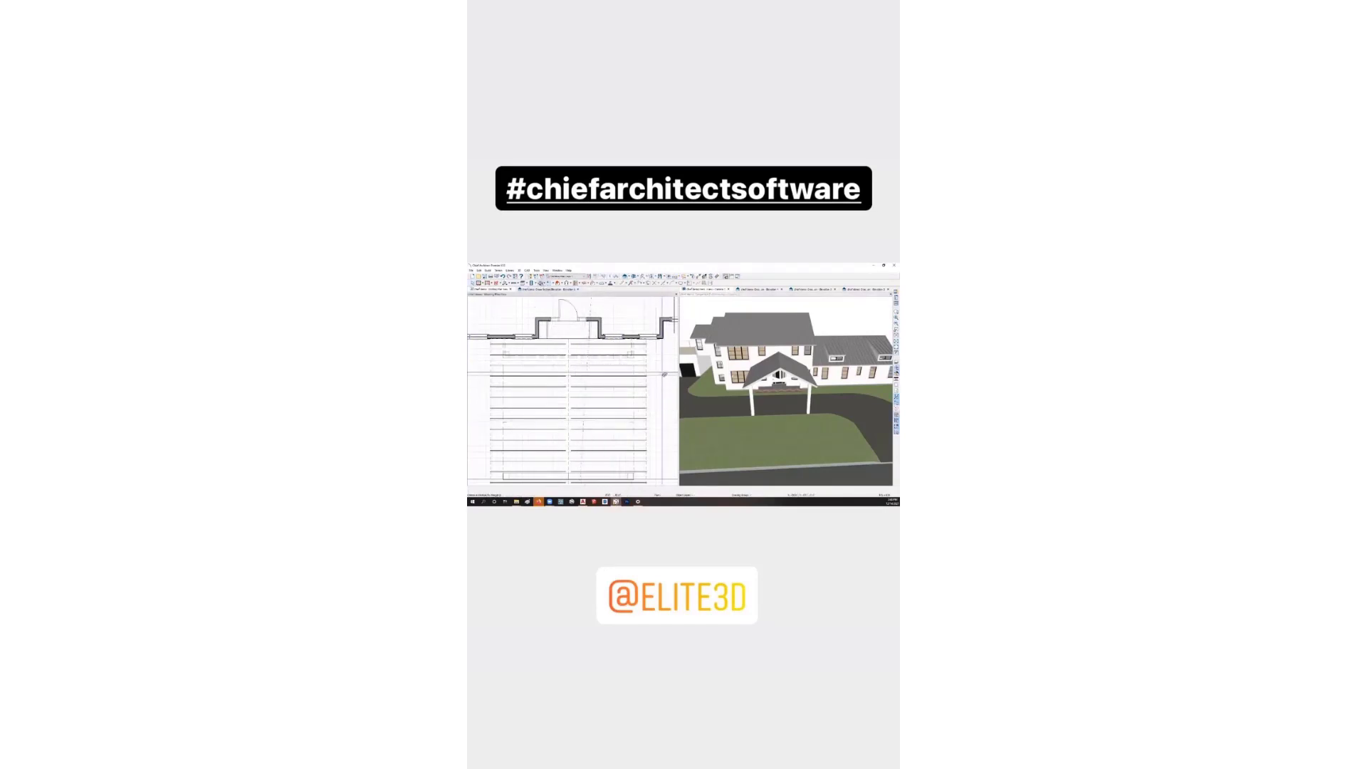
drag(618, 356, 618, 375)
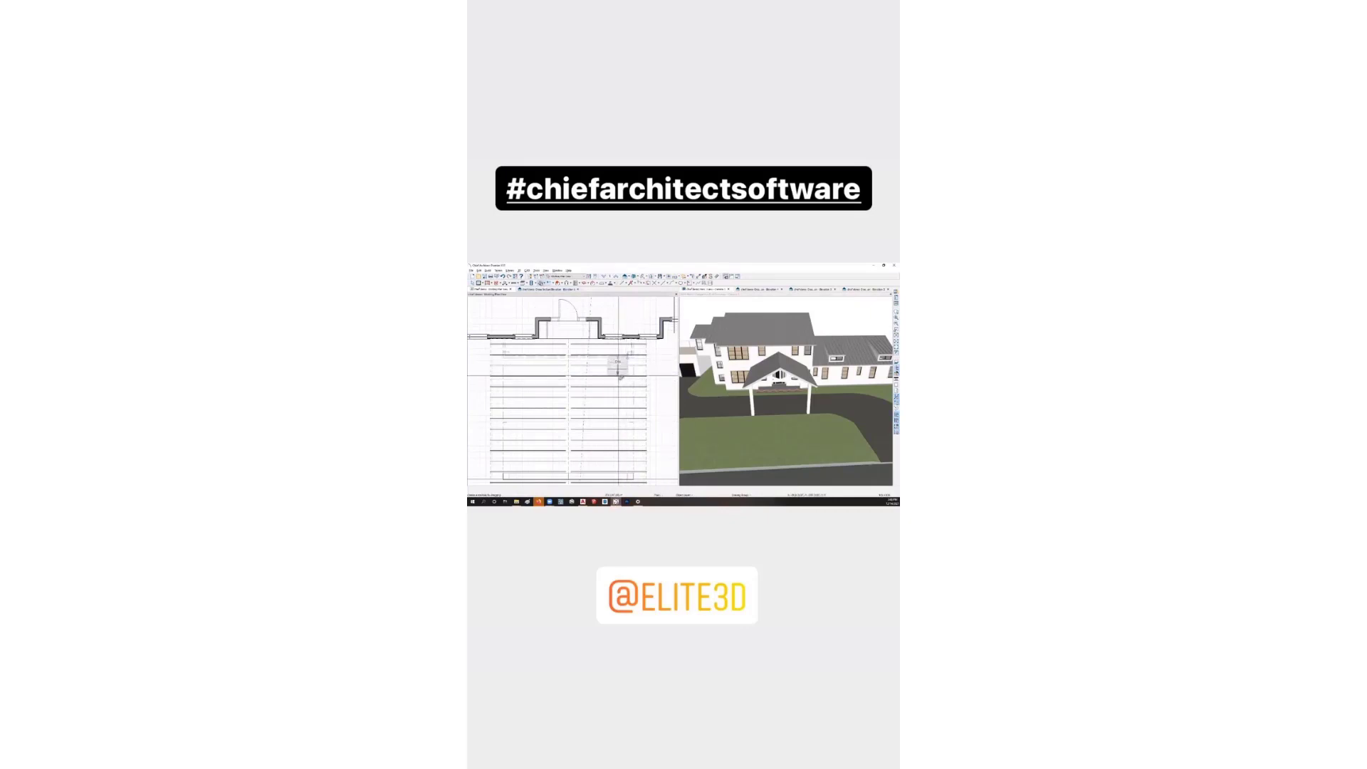
key(ctrl+z)
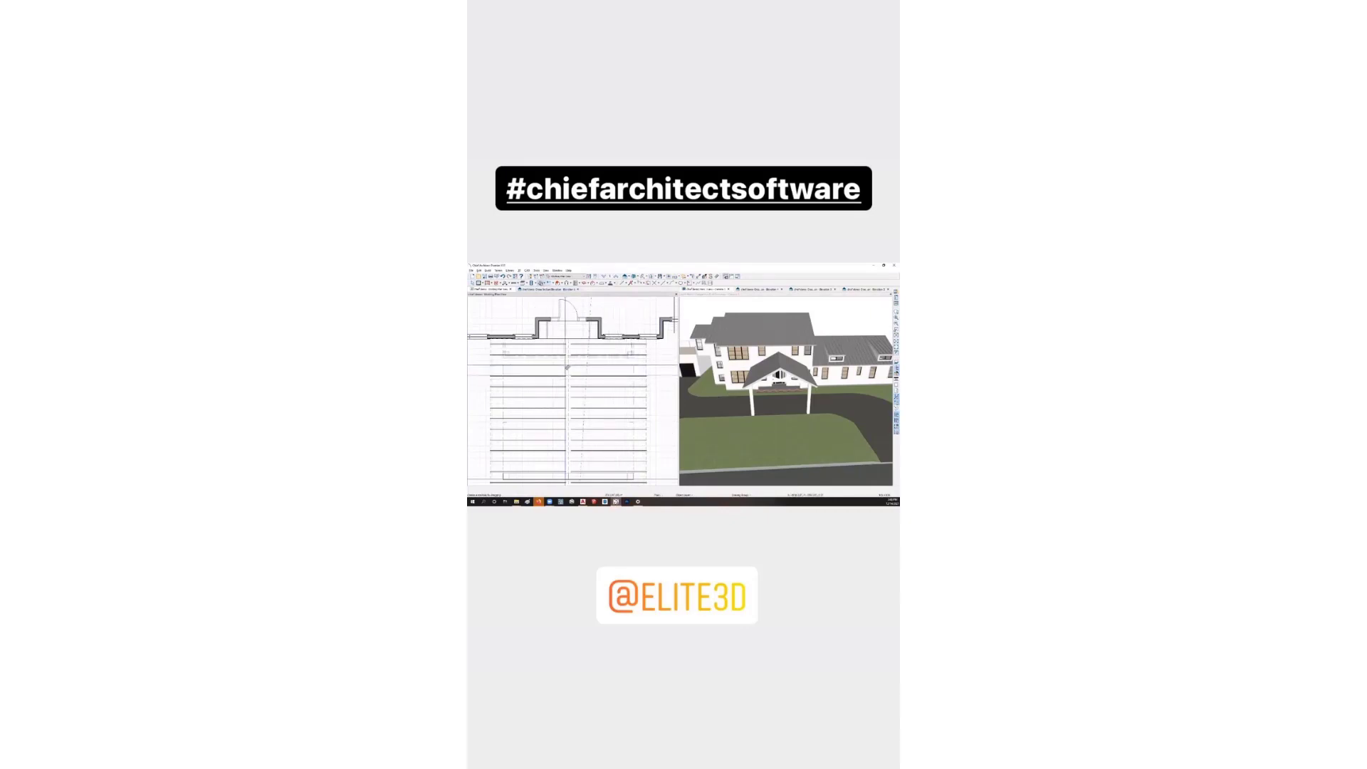
scroll(567, 366, up, 2)
drag(569, 356, 570, 370)
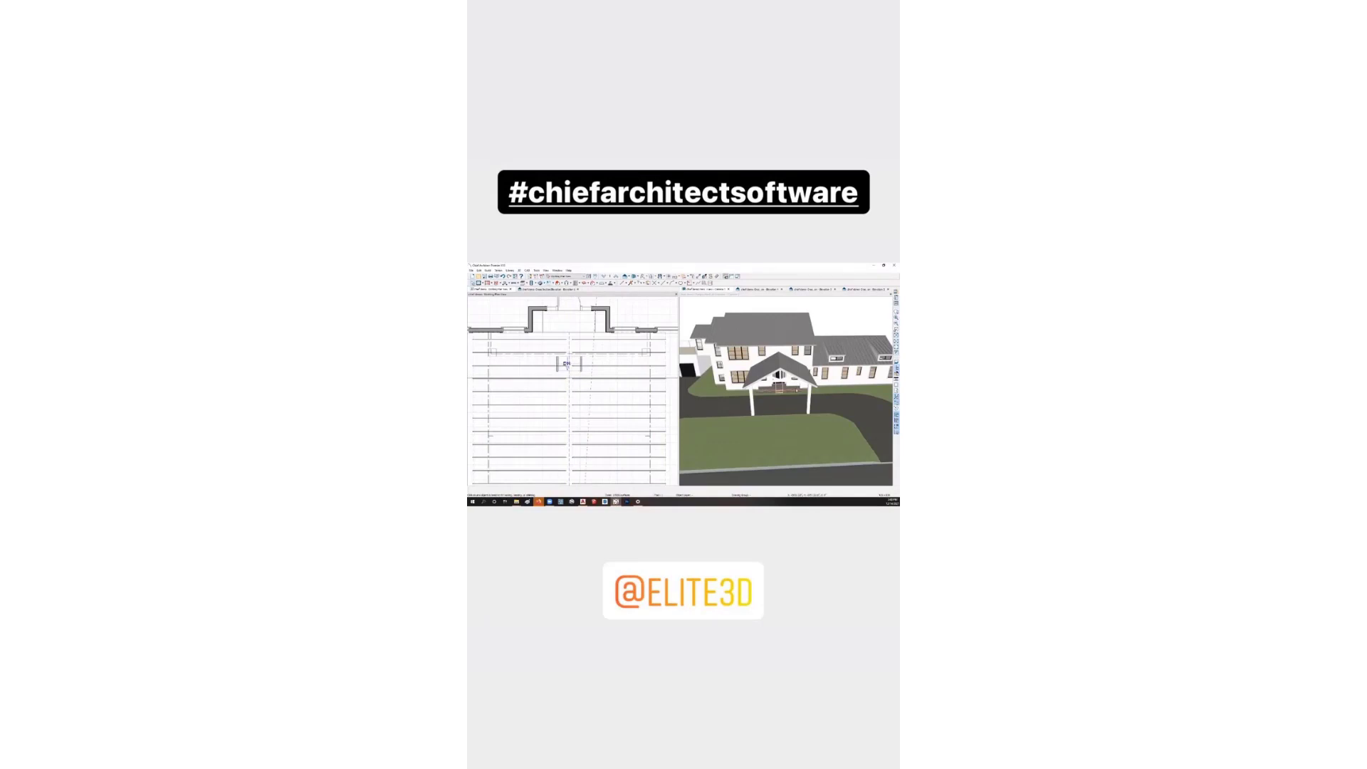
scroll(779, 390, up, 2)
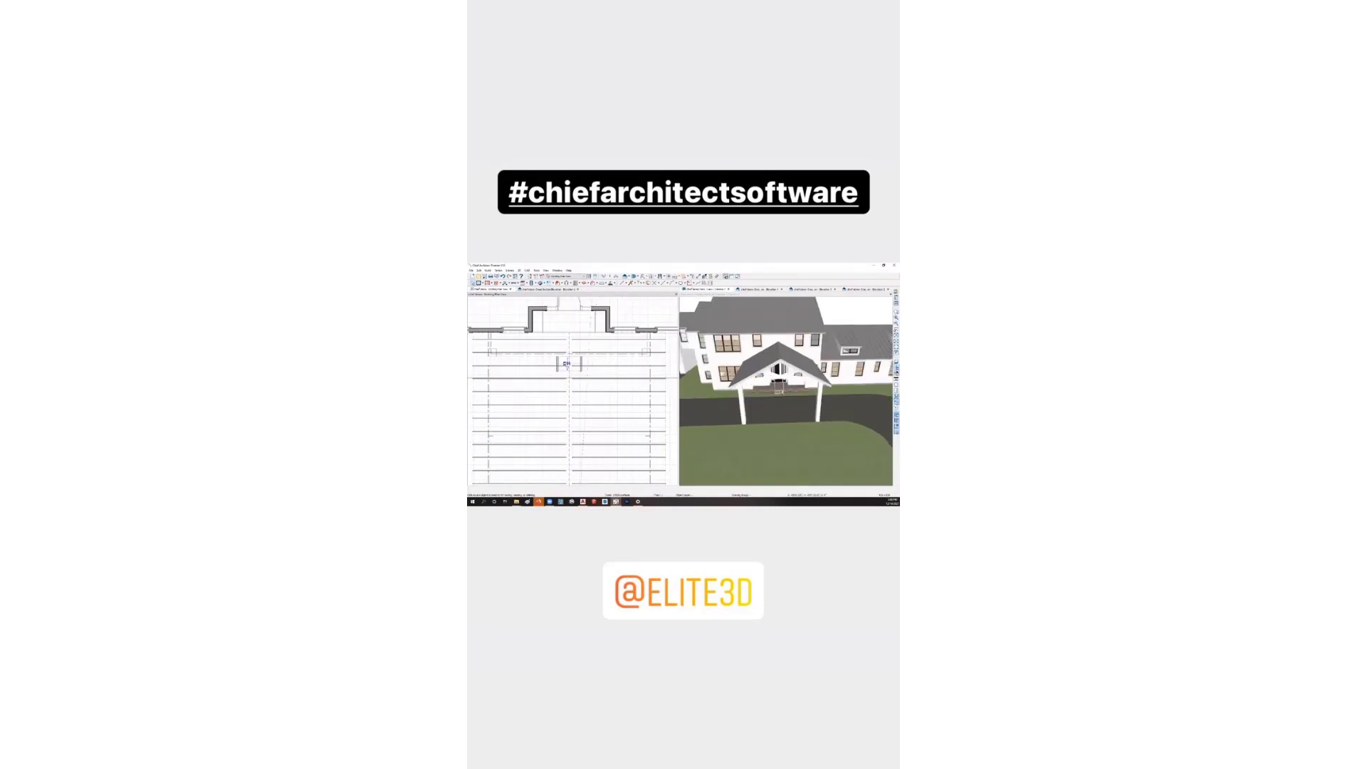